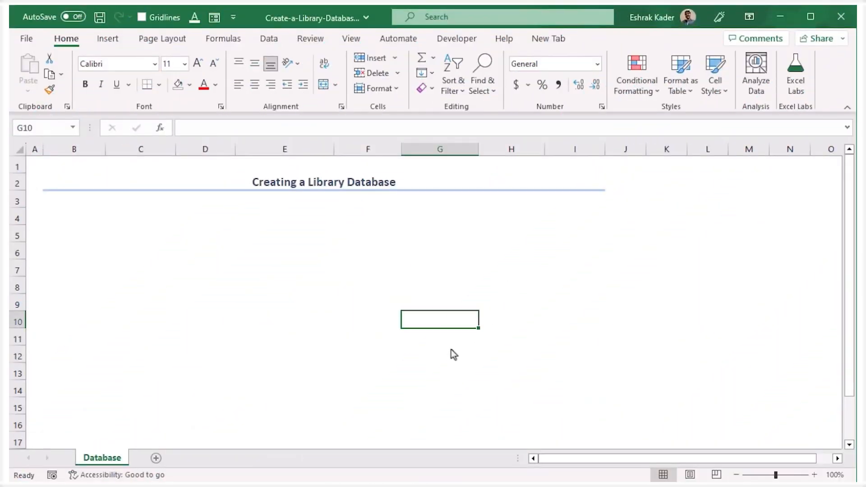
# Remove the Form command from the Quick Access Toolbar.
pyautogui.rightClick(216, 28)
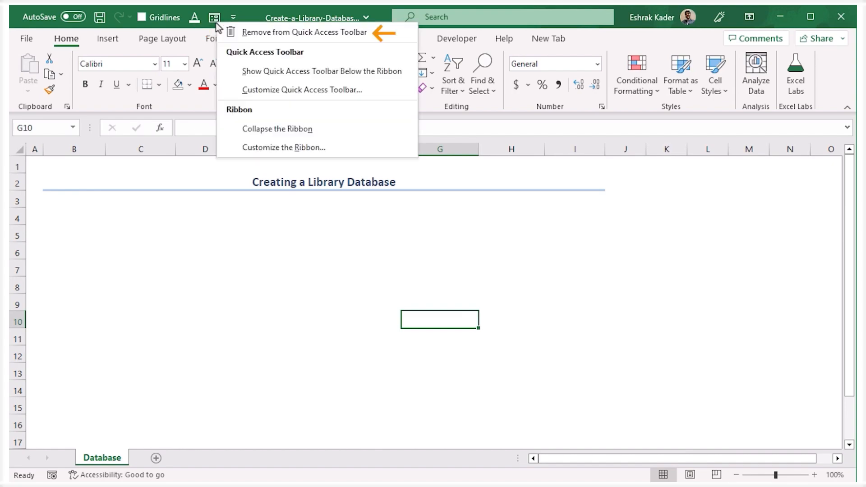
pyautogui.click(244, 32)
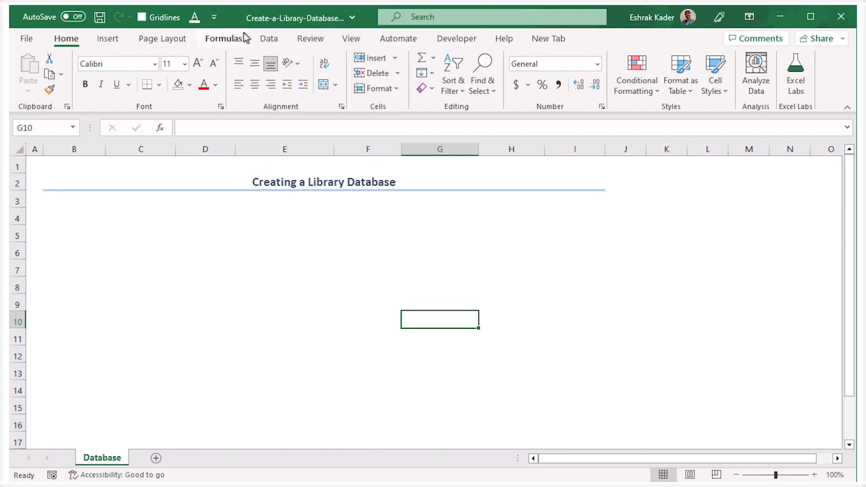
# Add the Form... command from the All Commands list to the Quick Access Toolbar for all documents.
pyautogui.click(215, 21)
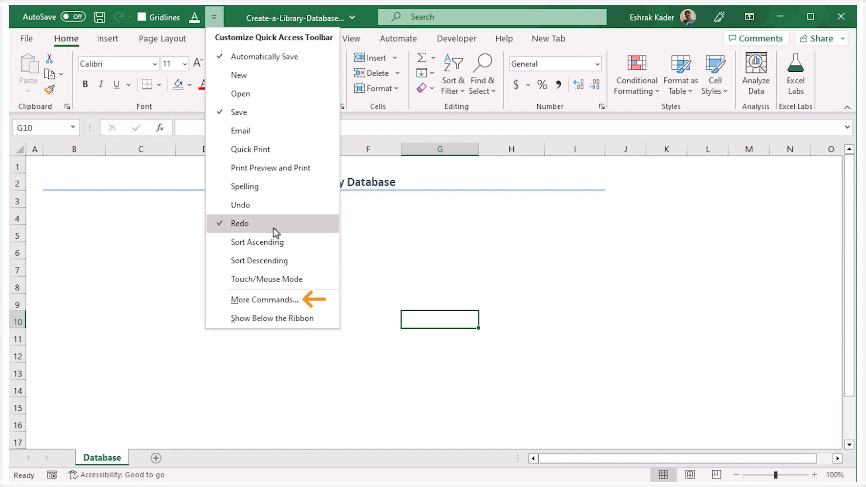
pyautogui.click(312, 300)
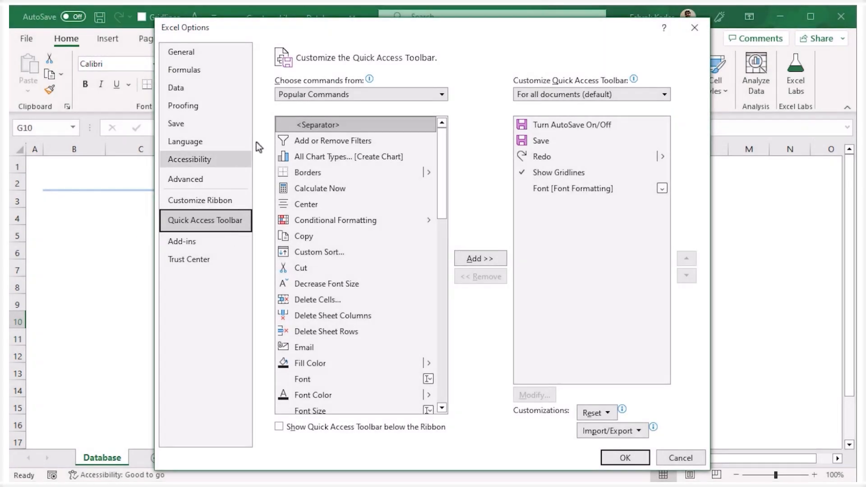
pyautogui.click(442, 94)
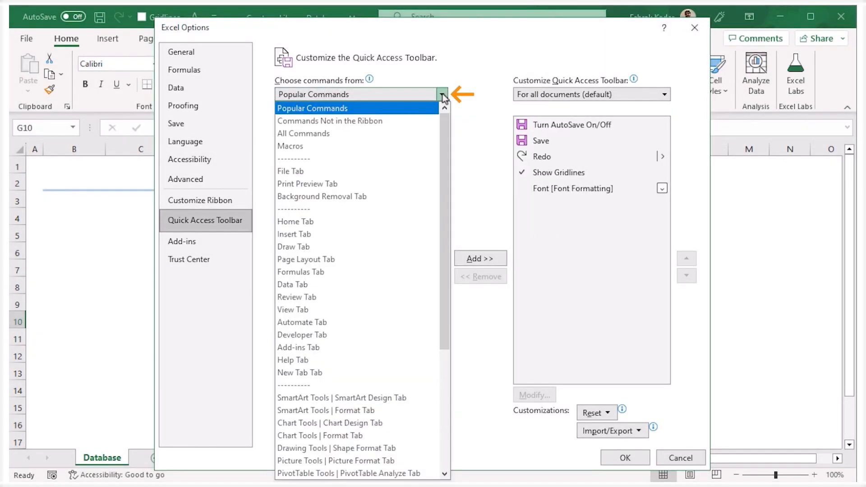
pyautogui.click(343, 134)
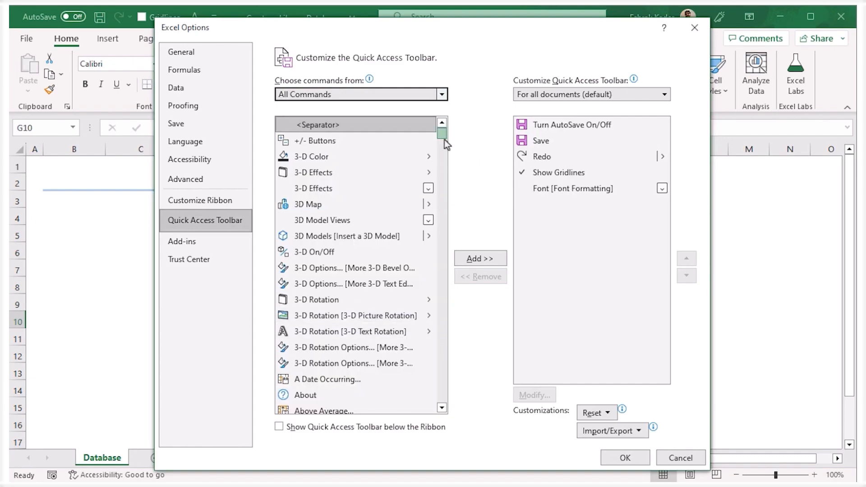
pyautogui.moveTo(445, 140); pyautogui.dragTo(415, 231)
pyautogui.click(323, 193)
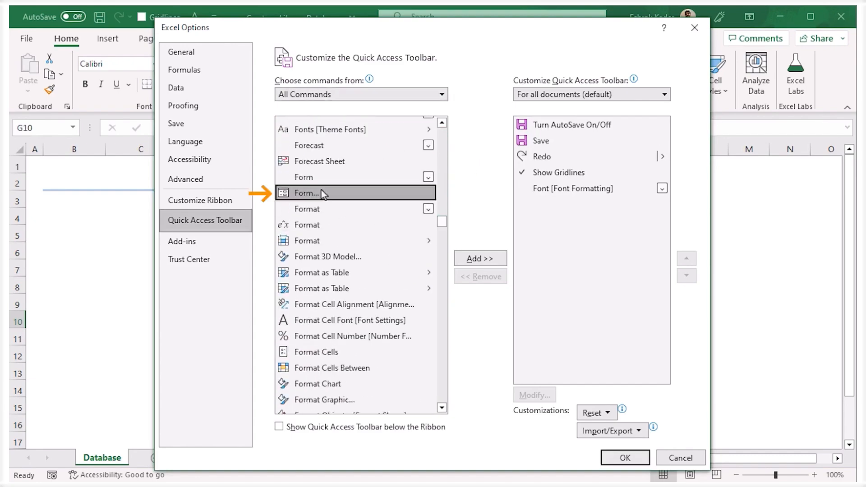
pyautogui.click(488, 259)
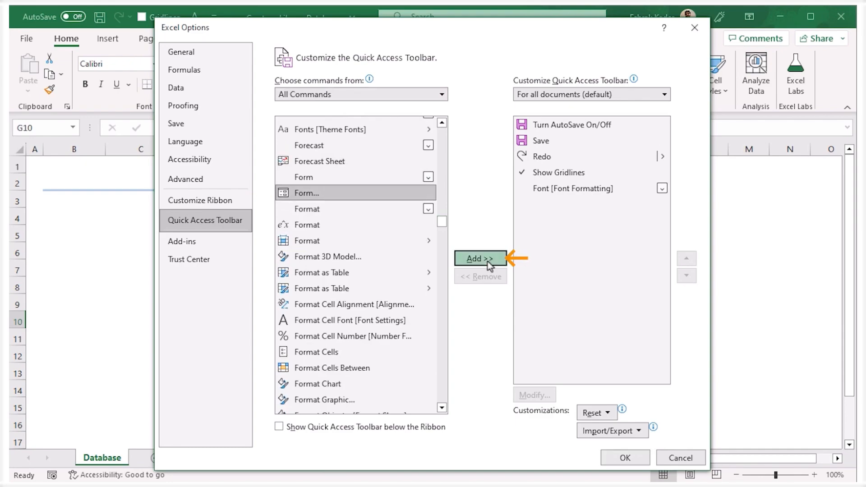
pyautogui.click(623, 457)
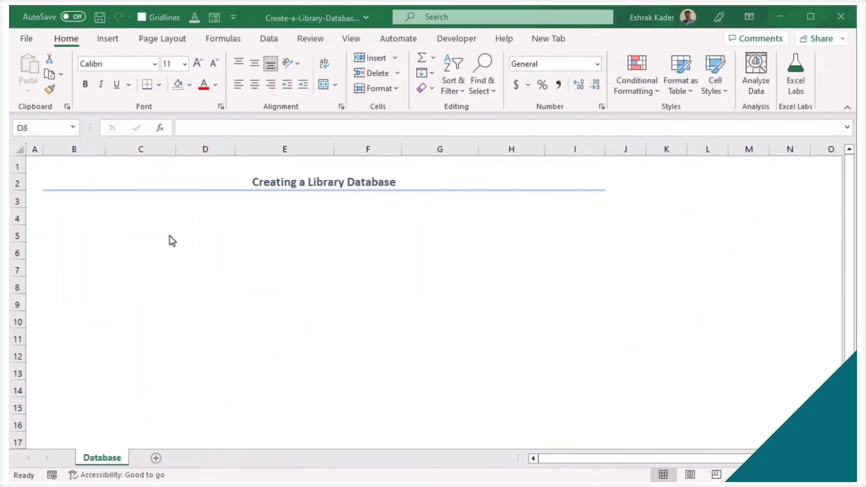
# Enter the column headings Book ID, Book Title, Author and Borrowing Date in cells B4 to E4.
pyautogui.click(65, 218)
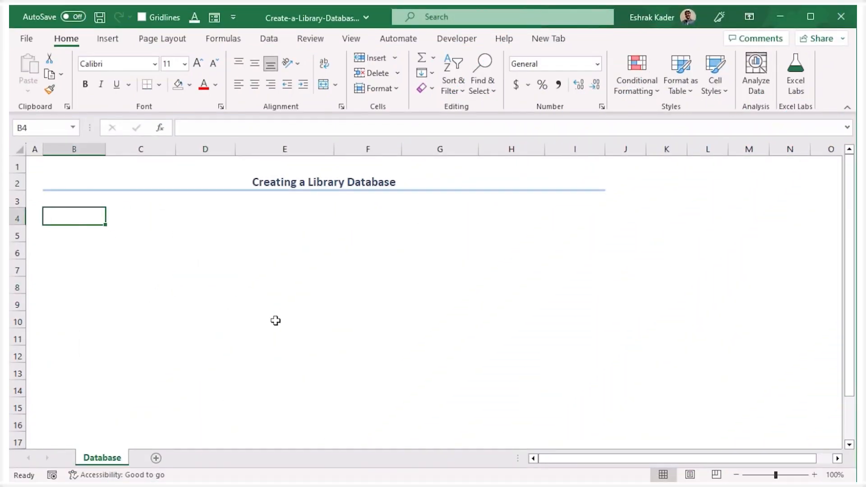
pyautogui.write('Book ID')
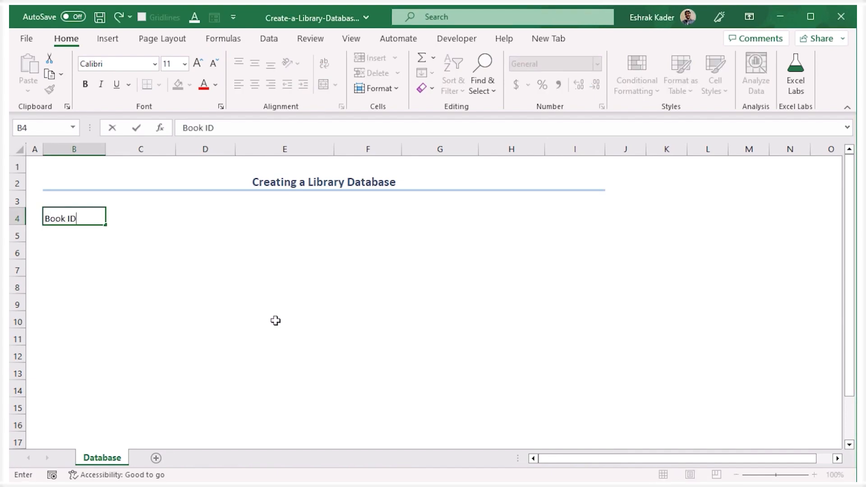
pyautogui.press('Tab')
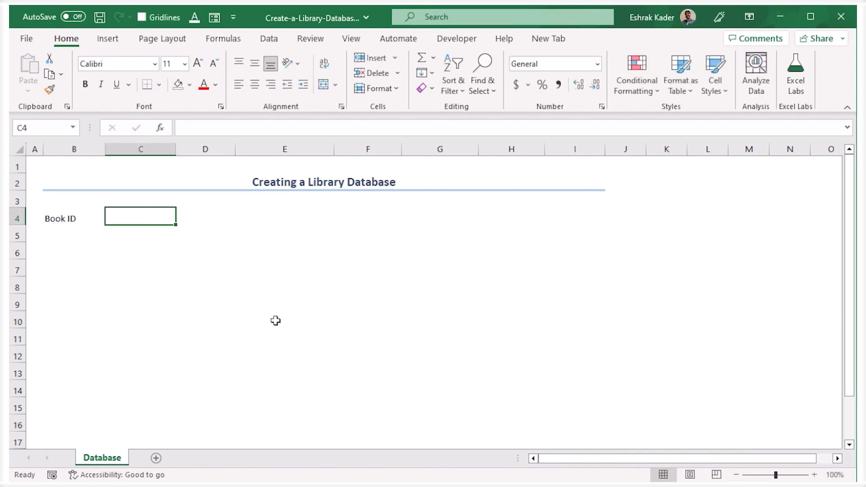
pyautogui.write('Book Title')
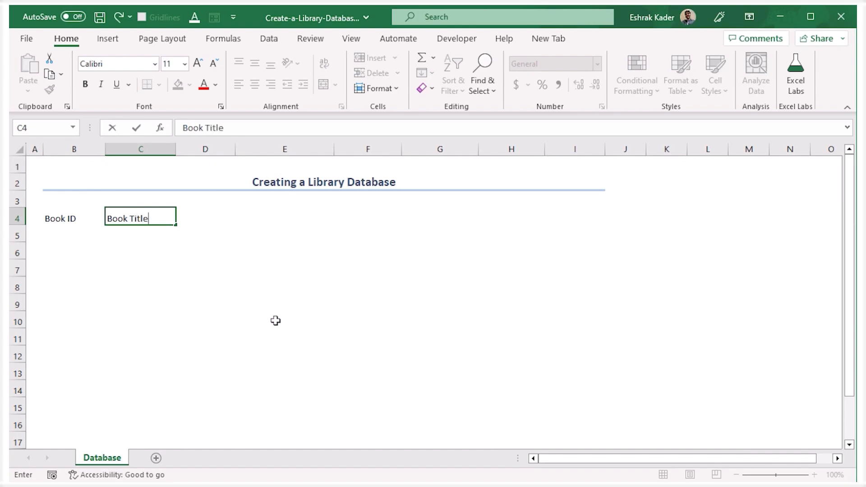
pyautogui.press('Tab')
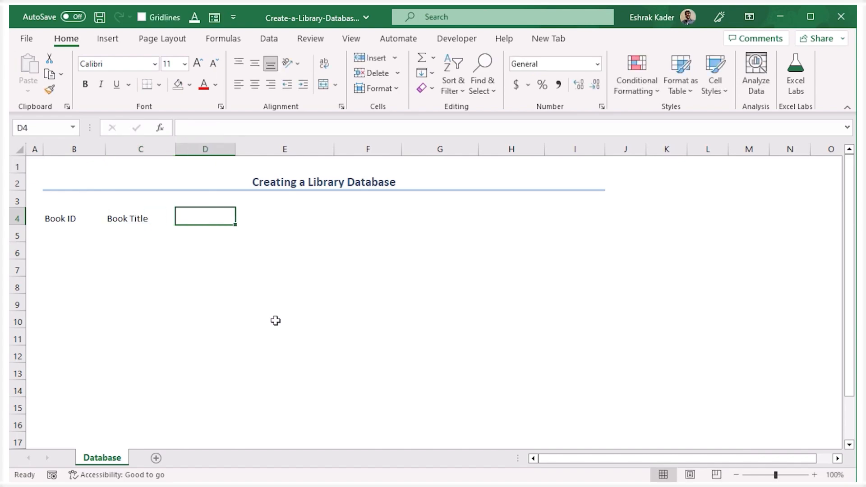
pyautogui.write('Author')
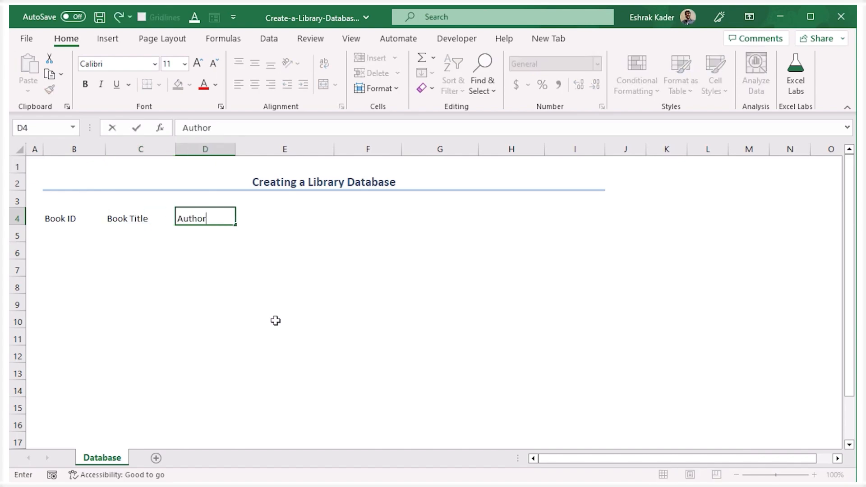
pyautogui.press('Tab')
pyautogui.write('Bo')
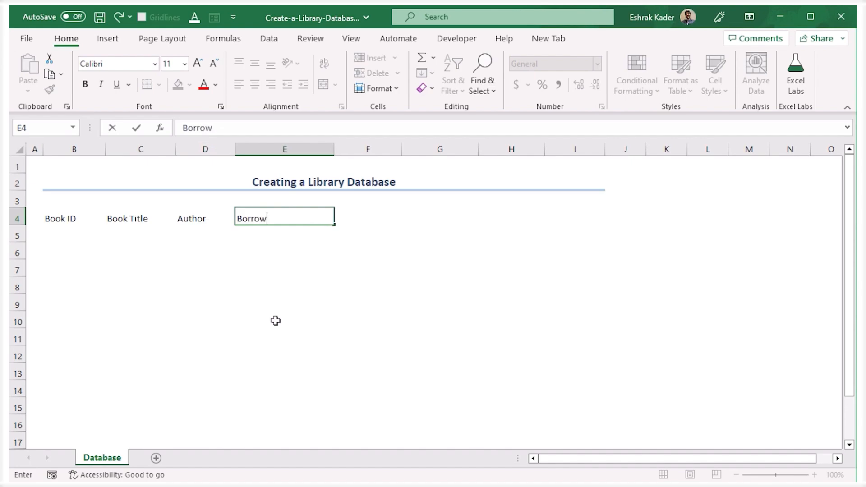
pyautogui.write('rrowing Date')
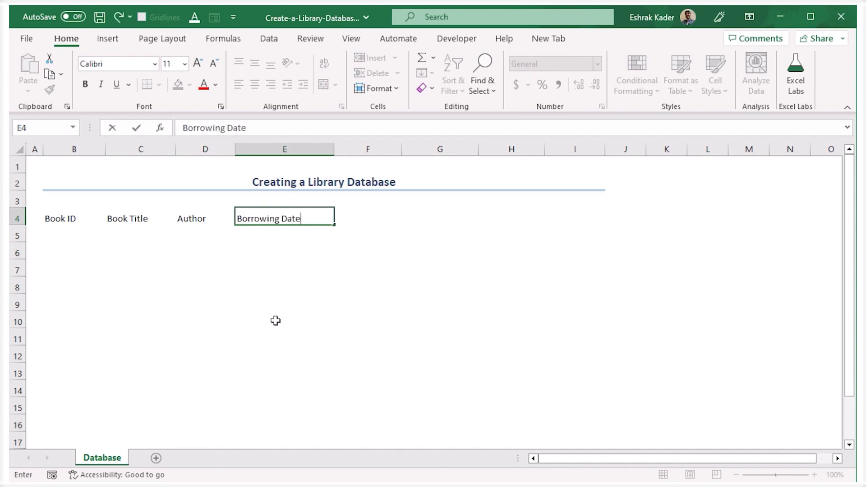
pyautogui.press('Tab')
# Enter the column headings Due Date, Member ID, Name and Phone in cells F4 to I4.
pyautogui.write('D')
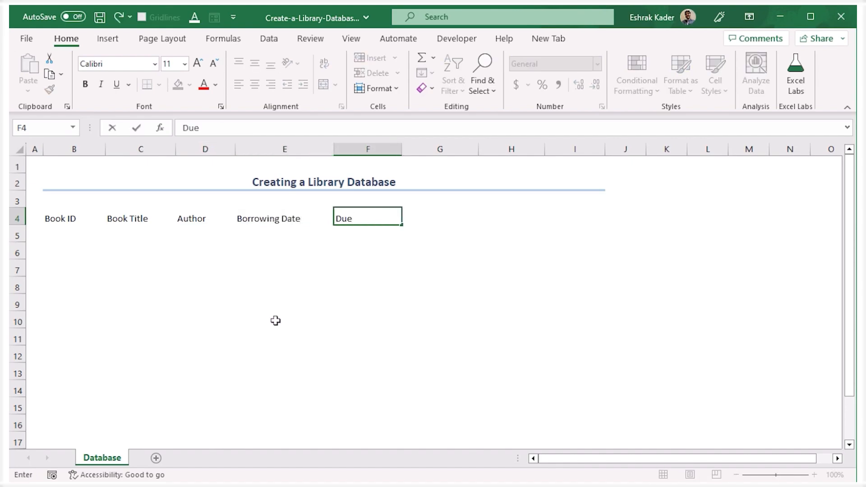
pyautogui.write('ue Date')
pyautogui.press('Tab')
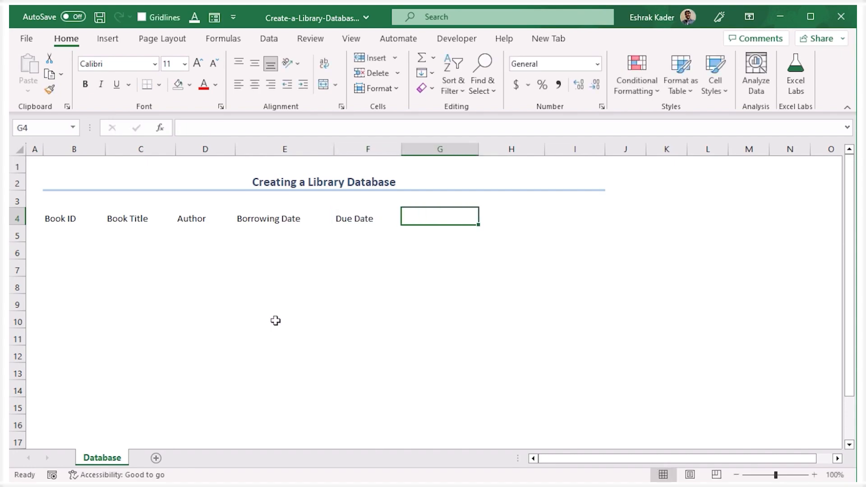
pyautogui.write('Member')
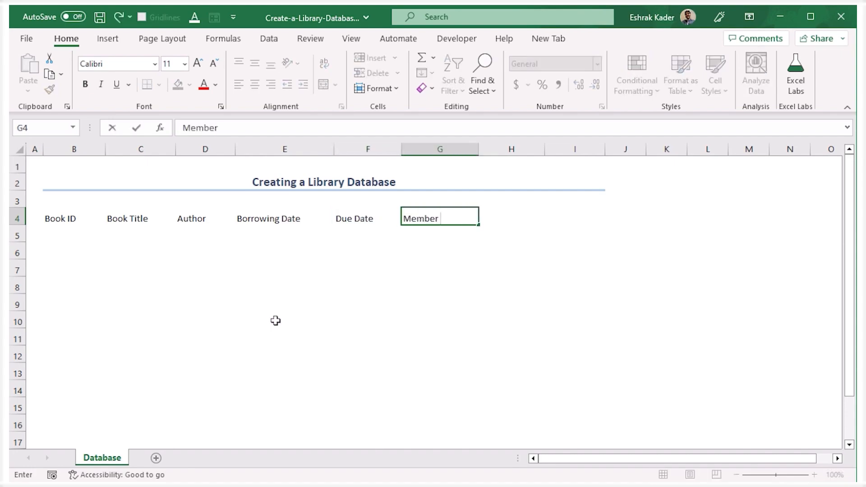
pyautogui.write(' ID')
pyautogui.press('Tab')
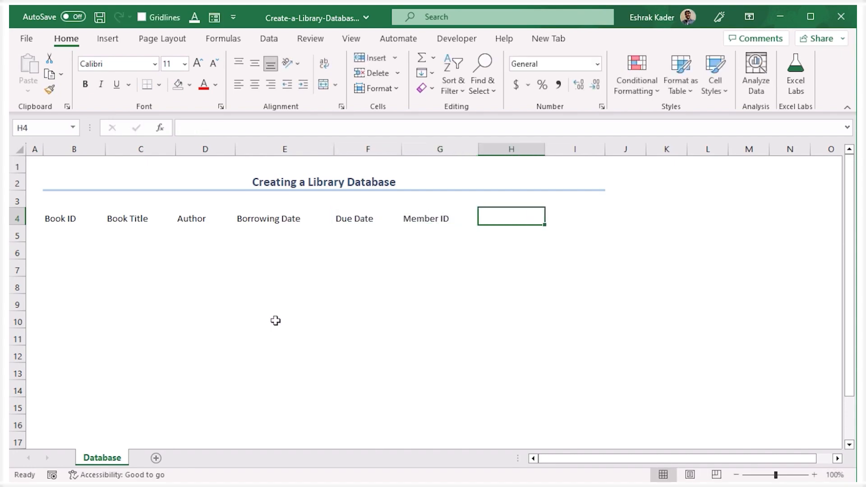
pyautogui.write('Name')
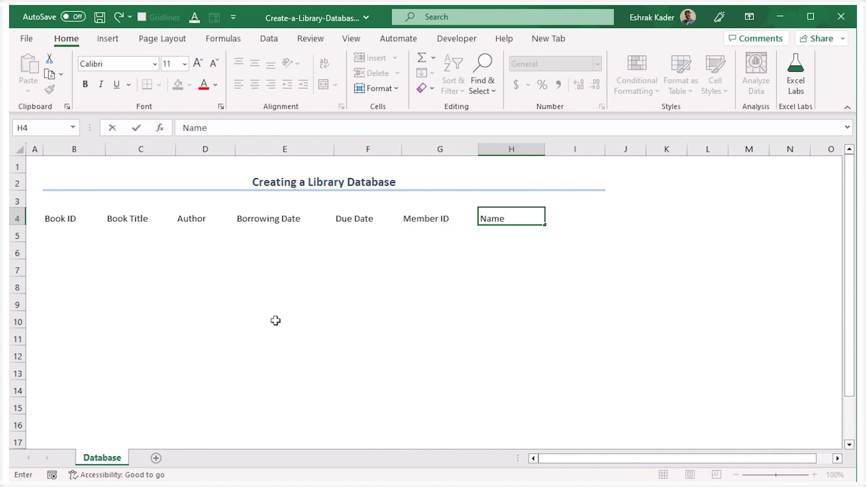
pyautogui.press('Tab')
pyautogui.write('Pho')
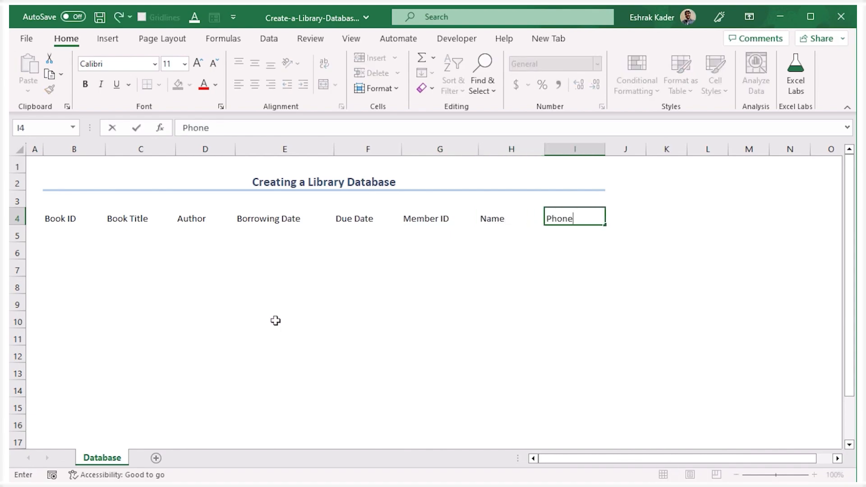
pyautogui.write('ne')
pyautogui.press('Return')
# Format the headings in B4:I4 as bold, size 12, centred horizontally and middle-aligned vertically.
pyautogui.moveTo(60, 221); pyautogui.dragTo(556, 218)
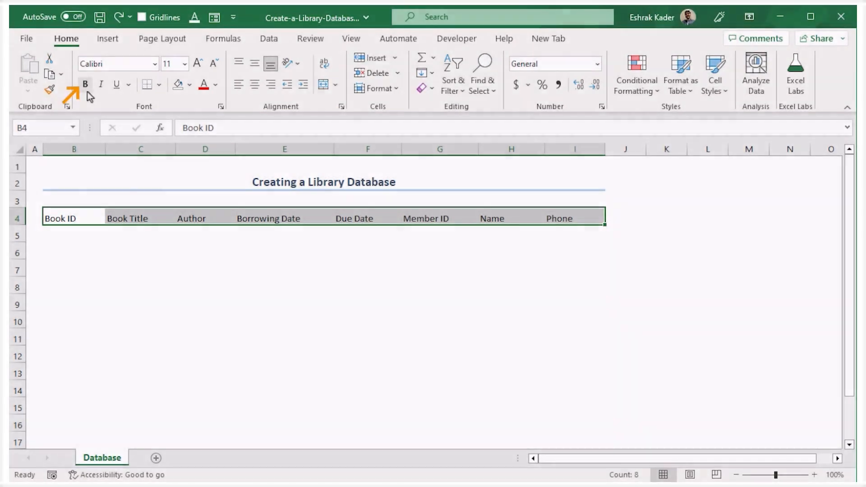
pyautogui.click(86, 86)
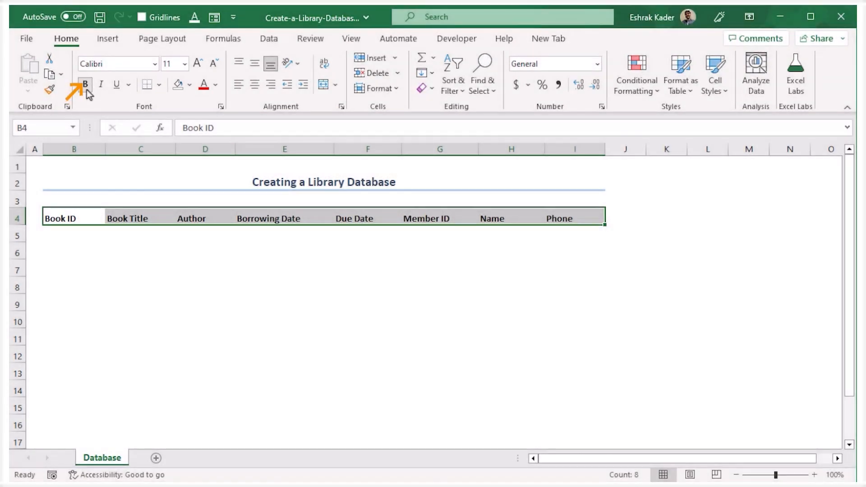
pyautogui.click(202, 67)
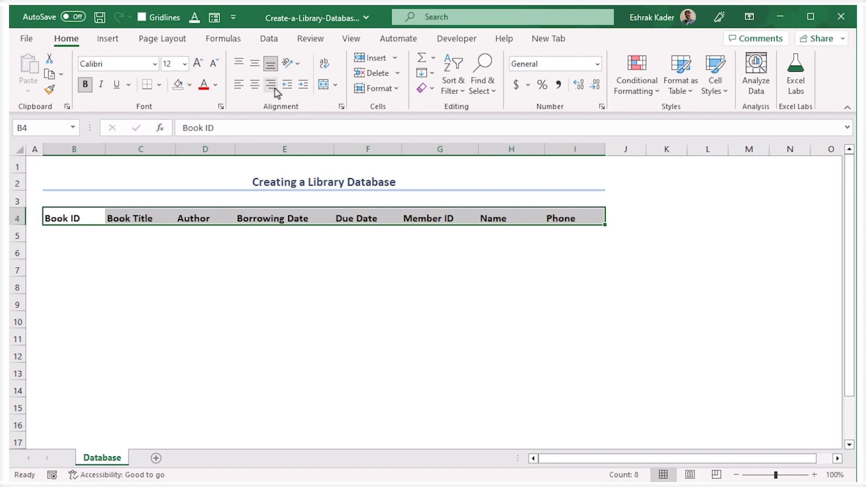
pyautogui.click(256, 89)
pyautogui.click(254, 64)
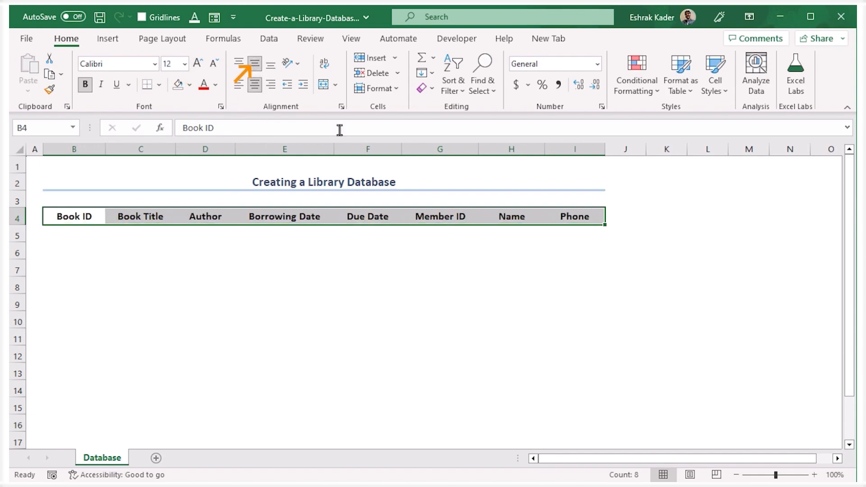
pyautogui.click(474, 329)
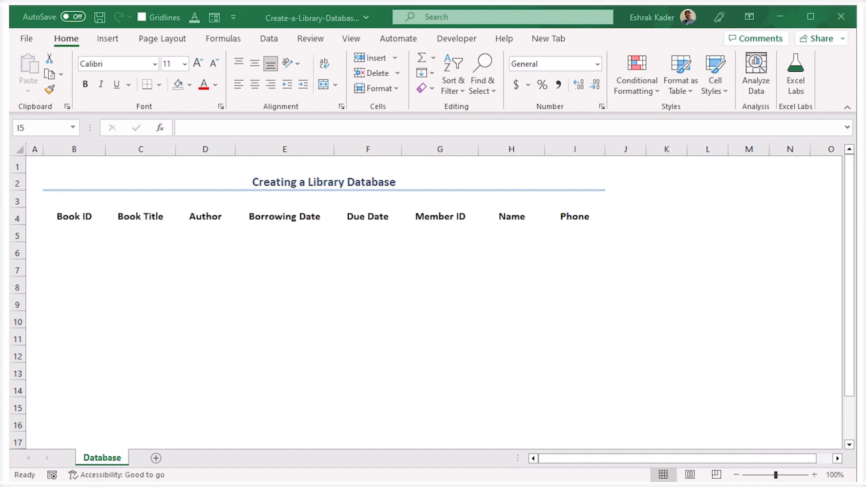
# Copy the prepared first borrowing record and paste it under the headings, starting at cell B5.
pyautogui.hotkey('ctrl', 'c')
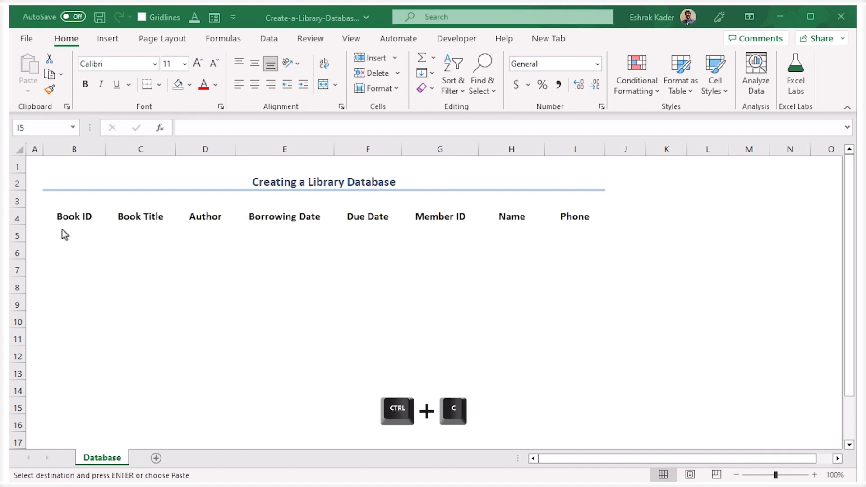
pyautogui.click(74, 237)
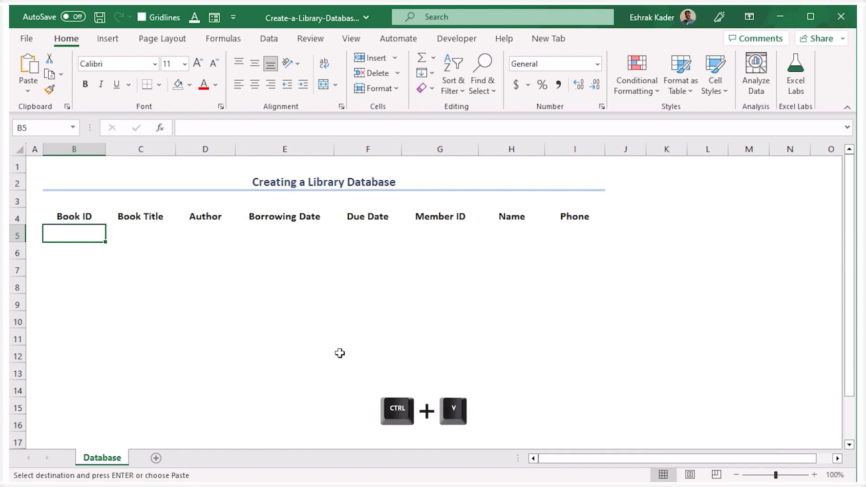
pyautogui.hotkey('ctrl', 'v')
pyautogui.click(340, 353)
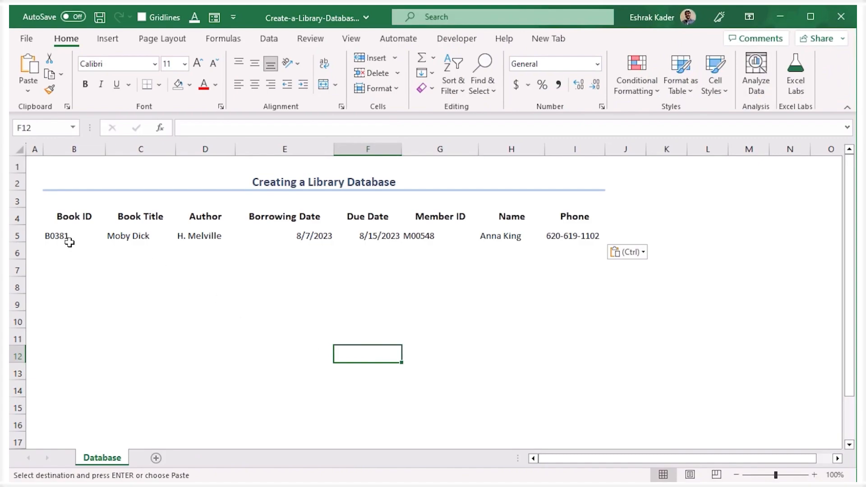
# Convert the range B4:I5 into an Excel table that has headers.
pyautogui.moveTo(45, 215); pyautogui.dragTo(559, 236)
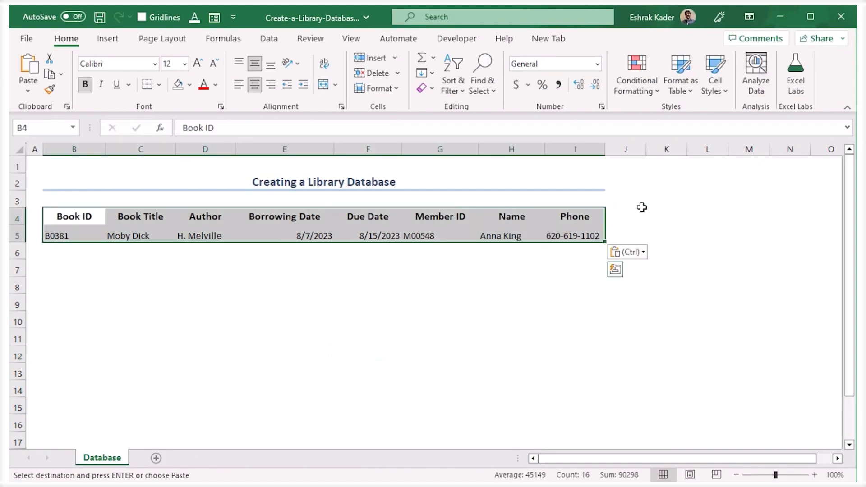
pyautogui.click(108, 38)
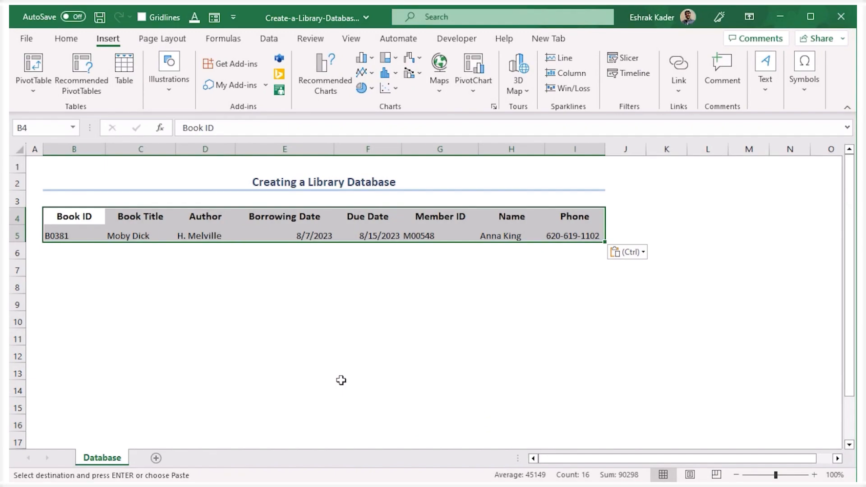
pyautogui.hotkey('ctrl', 't')
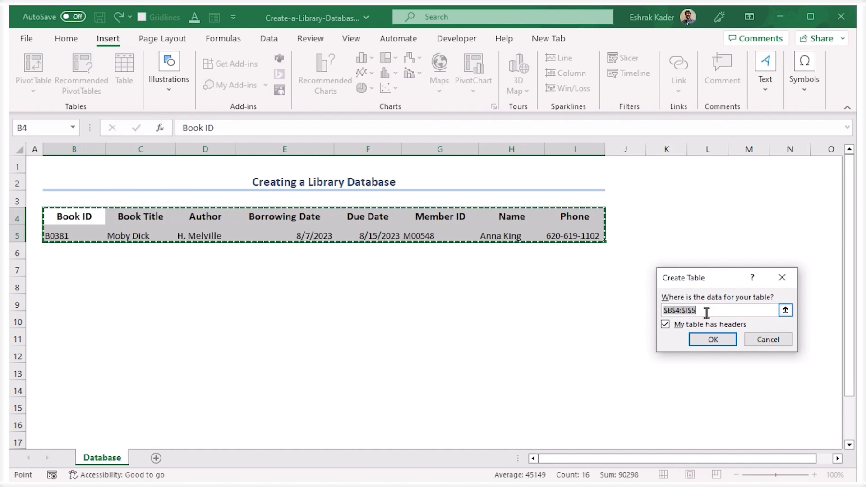
pyautogui.click(669, 327)
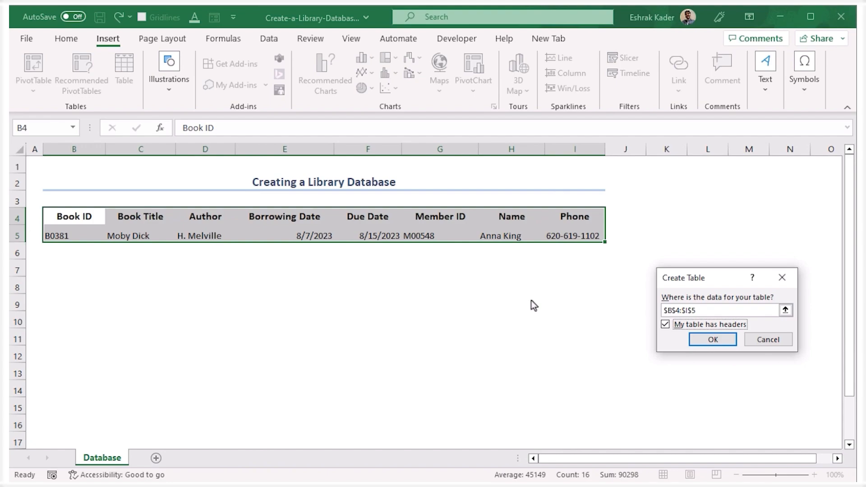
pyautogui.click(713, 339)
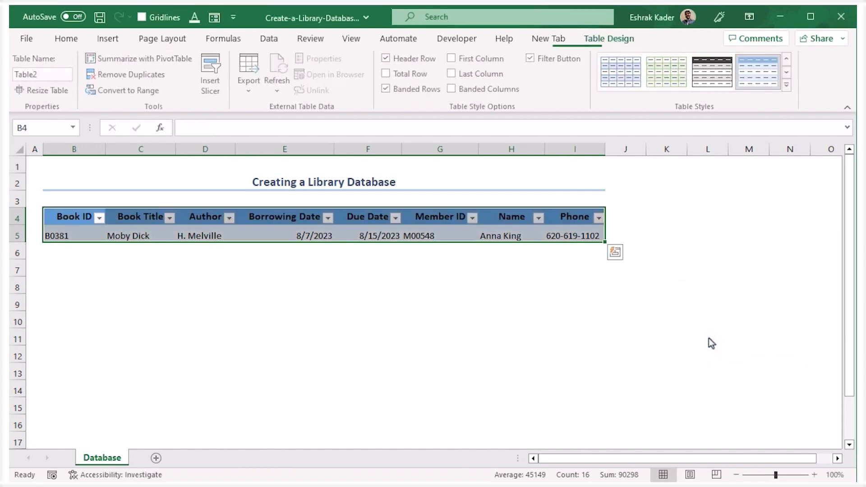
pyautogui.click(437, 368)
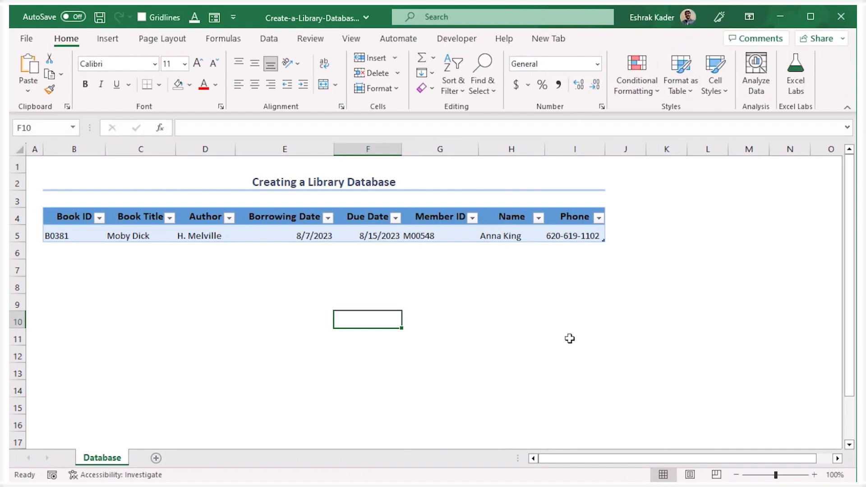
# Start a new record for table B4:I5 with the Form command: Book ID B0427, The Alchemist, Paulo Coelho, borrowing date 8/7/2023.
pyautogui.moveTo(62, 214); pyautogui.dragTo(584, 234)
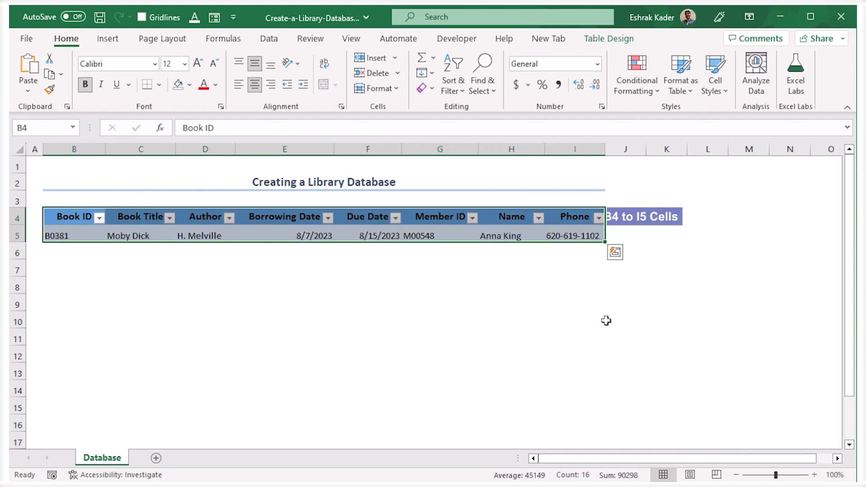
pyautogui.click(211, 18)
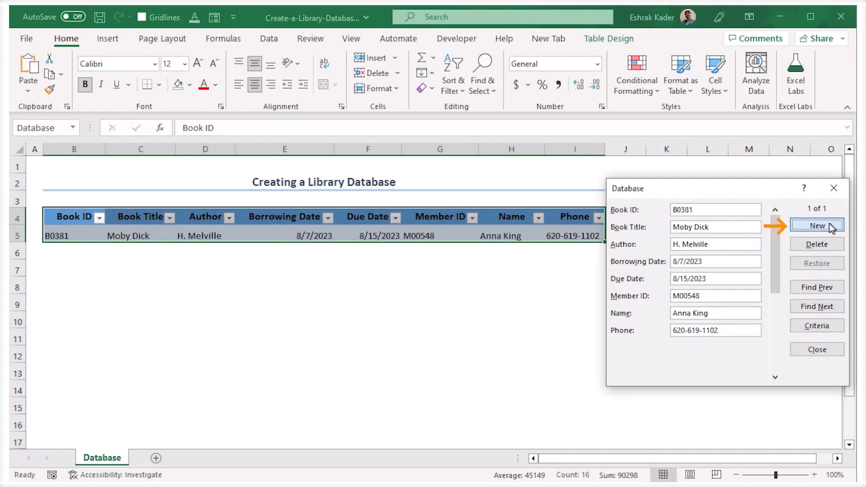
pyautogui.click(830, 226)
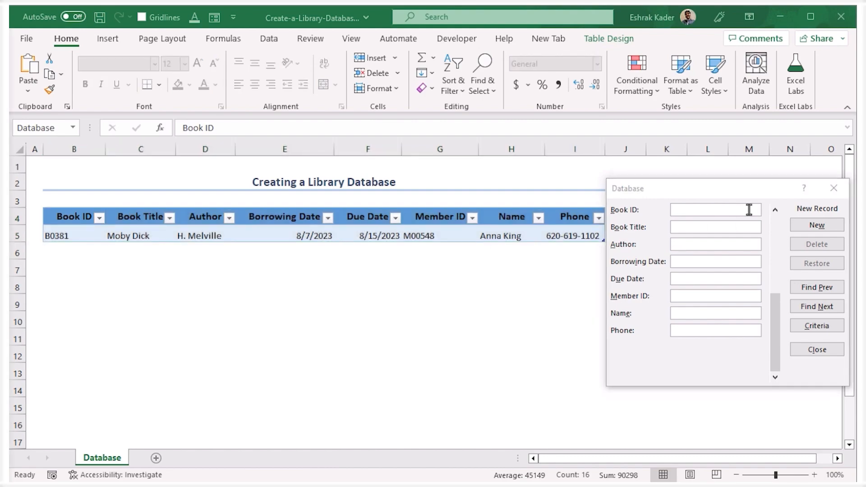
pyautogui.click(713, 210)
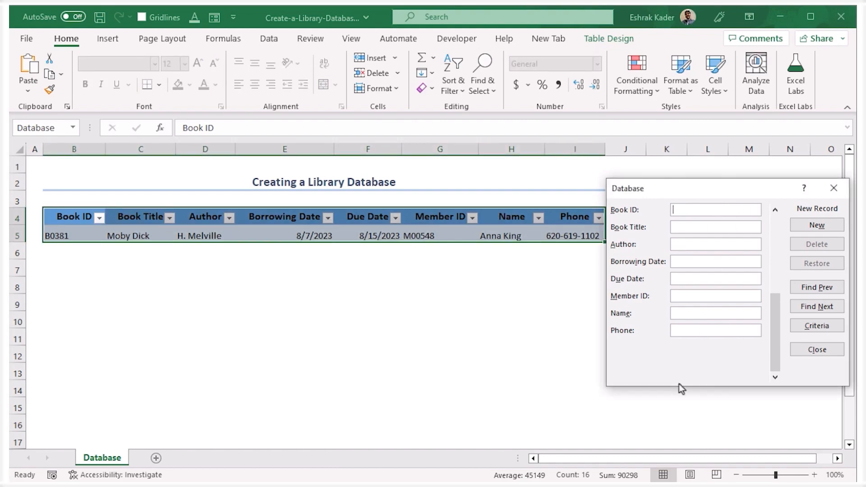
pyautogui.hotkey('ctrl', 'v')
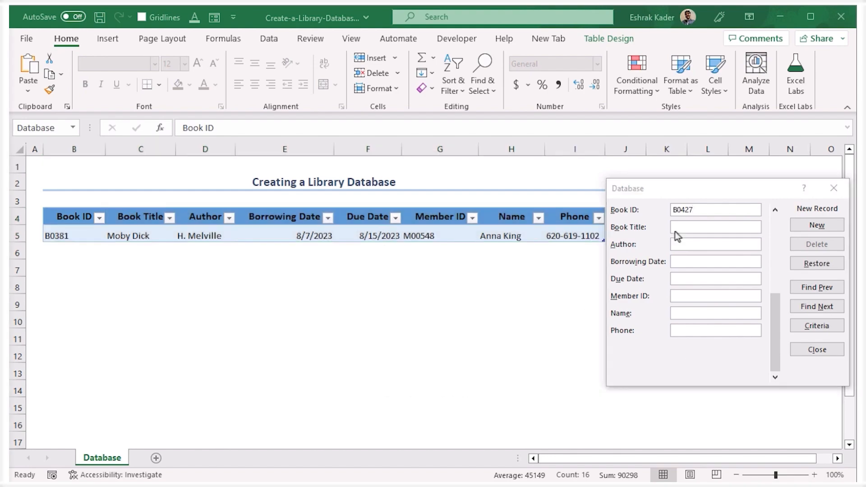
pyautogui.click(720, 227)
pyautogui.hotkey('ctrl', 'v')
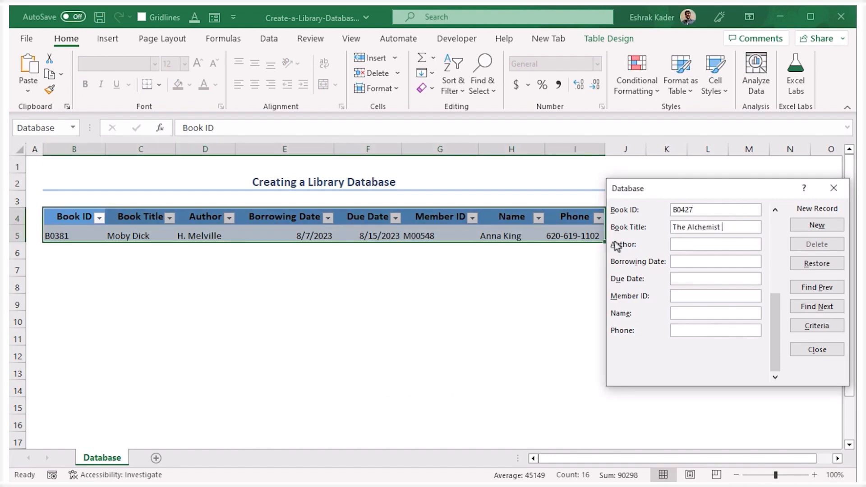
pyautogui.click(717, 244)
pyautogui.hotkey('ctrl', 'v')
pyautogui.click(733, 262)
pyautogui.hotkey('ctrl', 'v')
# Complete the record for The Alchemist with due date 8/18/2023 and the member's ID, name and phone, and add it to the database.
pyautogui.click(700, 278)
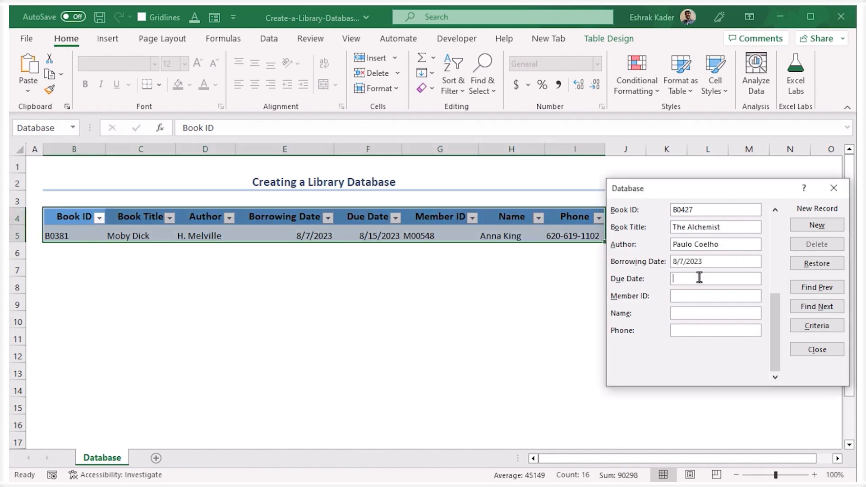
pyautogui.hotkey('ctrl', 'v')
pyautogui.click(703, 295)
pyautogui.hotkey('ctrl', 'v')
pyautogui.click(724, 312)
pyautogui.hotkey('ctrl', 'v')
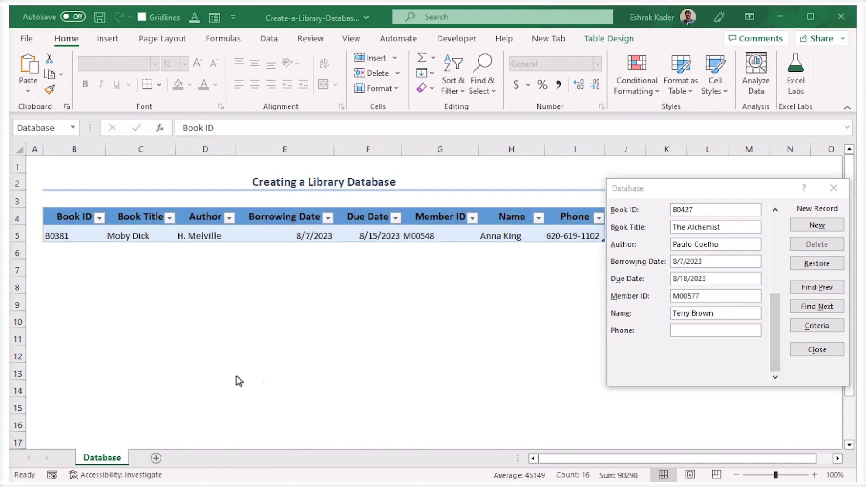
pyautogui.click(696, 334)
pyautogui.hotkey('ctrl', 'v')
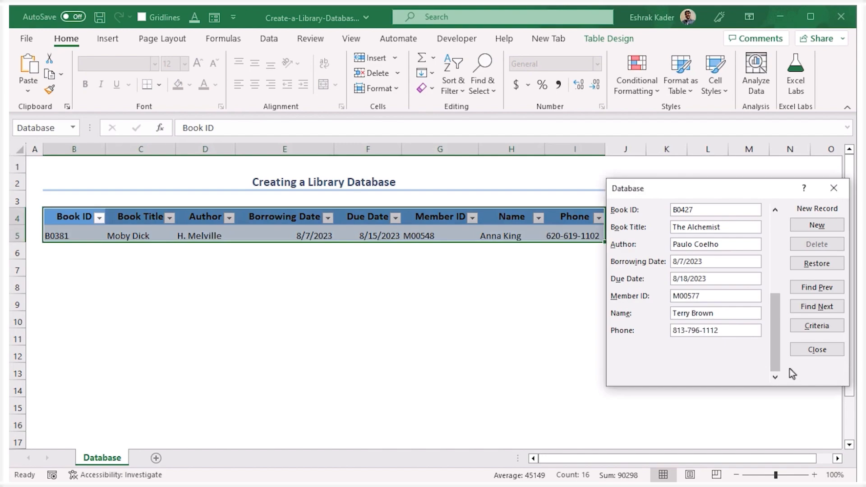
pyautogui.click(817, 225)
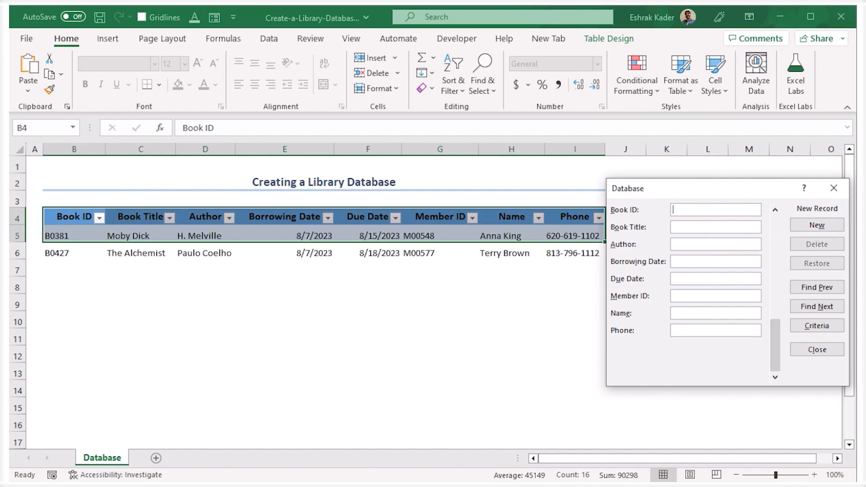
# Fill the next record in the form with Book ID B0564, War and Peace, Leo Tolstoy and borrowing date 8/8/2023.
pyautogui.hotkey('alt', 'Tab')
pyautogui.click(687, 210)
pyautogui.write('B0564')
pyautogui.hotkey('alt', 'Tab')
pyautogui.click(692, 226)
pyautogui.write('War and Peace')
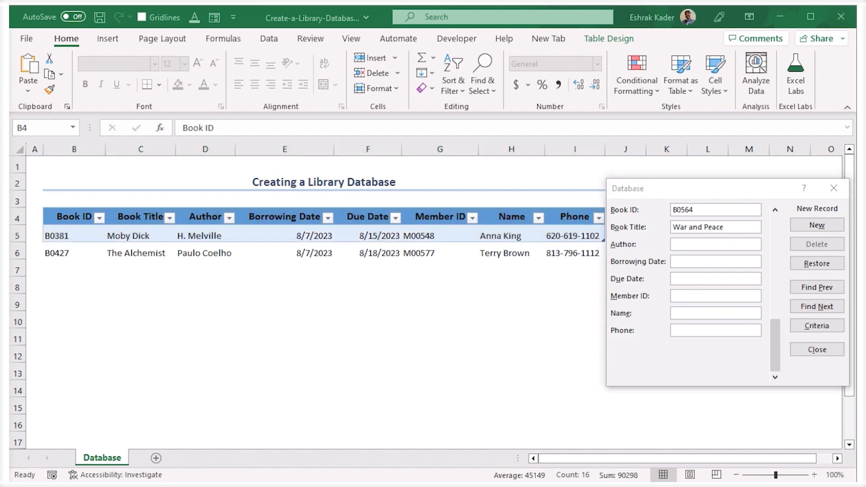
pyautogui.click(690, 245)
pyautogui.write('Leo Tolstoy')
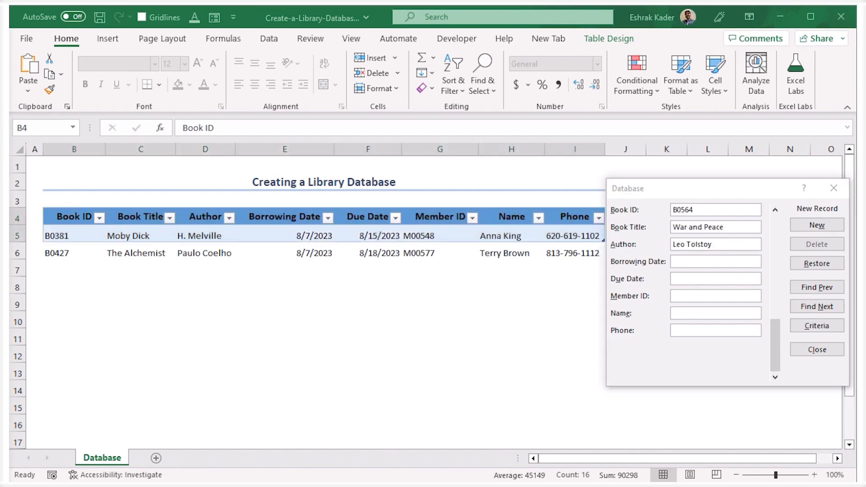
pyautogui.click(697, 268)
pyautogui.write('8/8/2023')
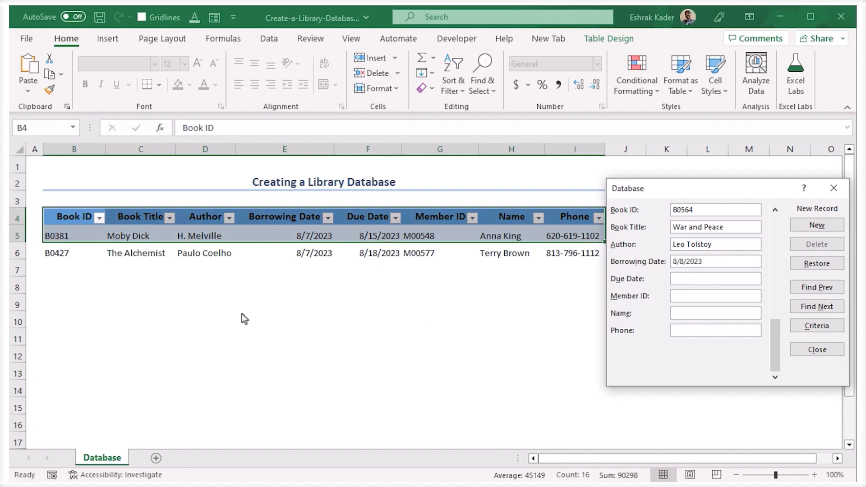
# Complete the War and Peace record with due date 8/16/2023 and the member's ID, name and phone, and close the form.
pyautogui.click(692, 279)
pyautogui.write('8/16/2023')
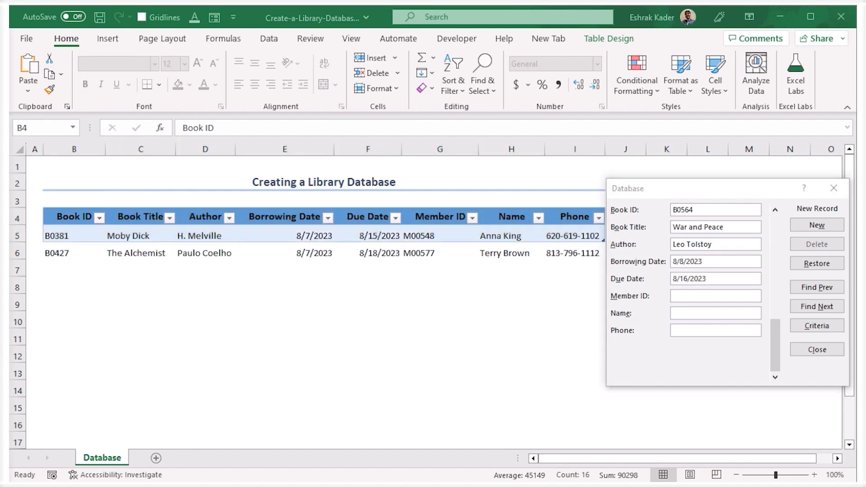
pyautogui.click(713, 296)
pyautogui.write('M0798')
pyautogui.click(706, 315)
pyautogui.write('Louis Price')
pyautogui.click(699, 331)
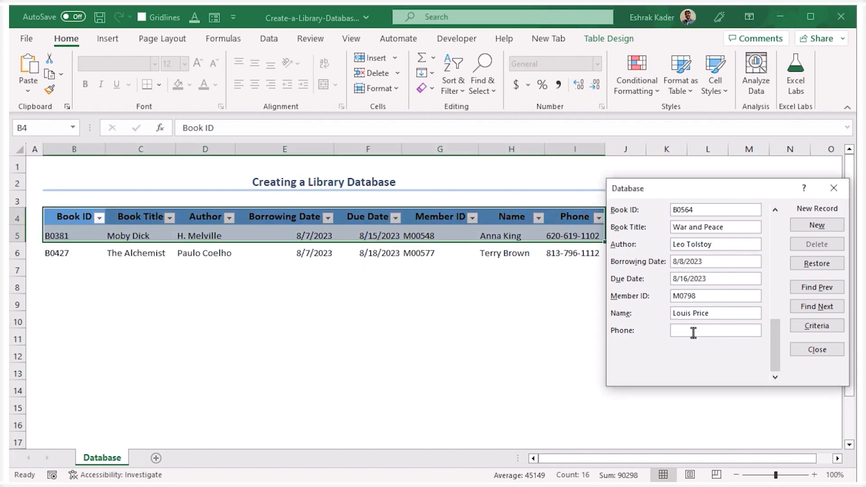
pyautogui.hotkey('ctrl', 'v')
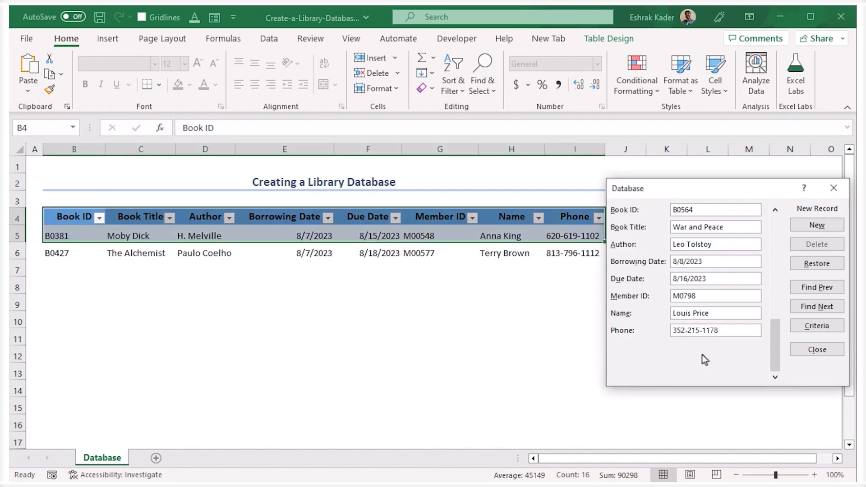
pyautogui.click(827, 353)
pyautogui.click(428, 336)
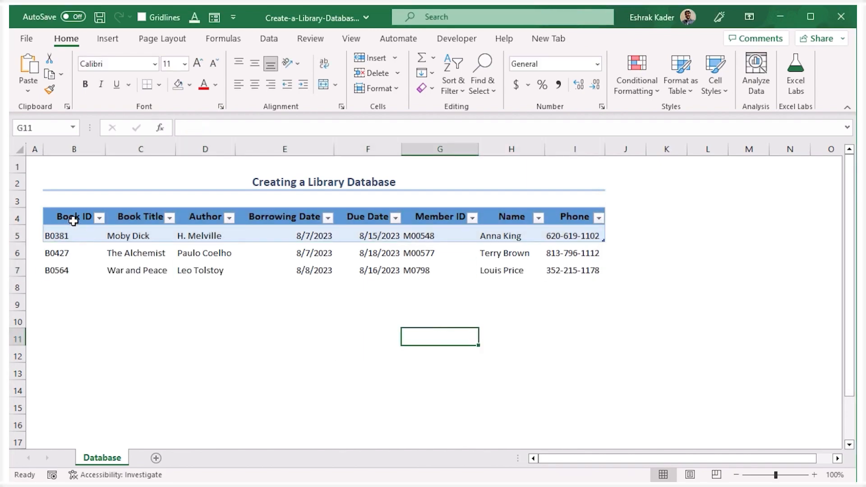
# Resize the table to the range B4:I7 so it includes both added records.
pyautogui.moveTo(69, 220); pyautogui.dragTo(572, 235)
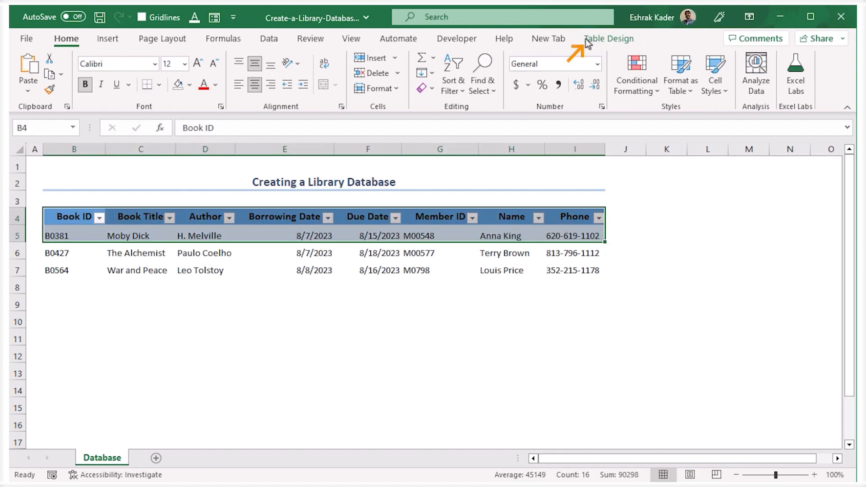
pyautogui.click(610, 38)
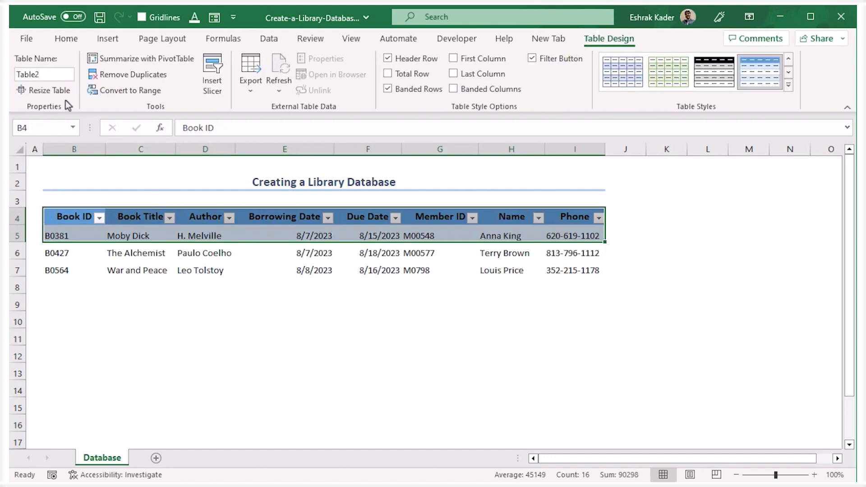
pyautogui.click(52, 93)
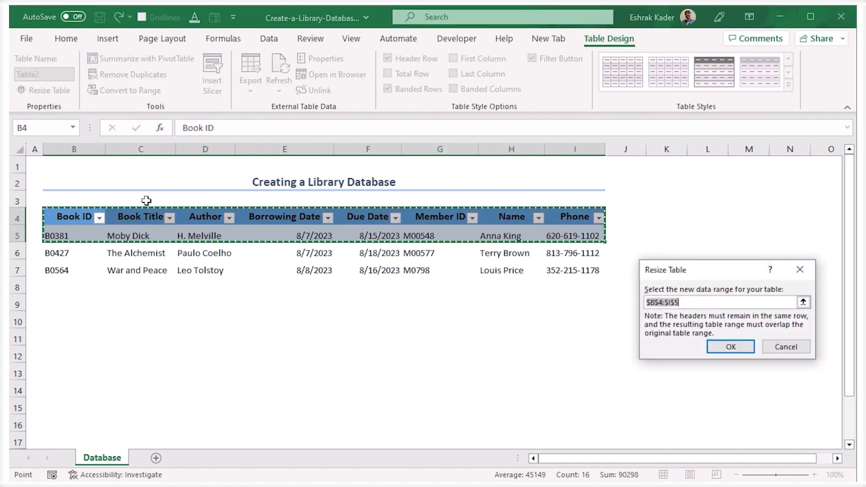
pyautogui.moveTo(70, 215); pyautogui.dragTo(574, 266)
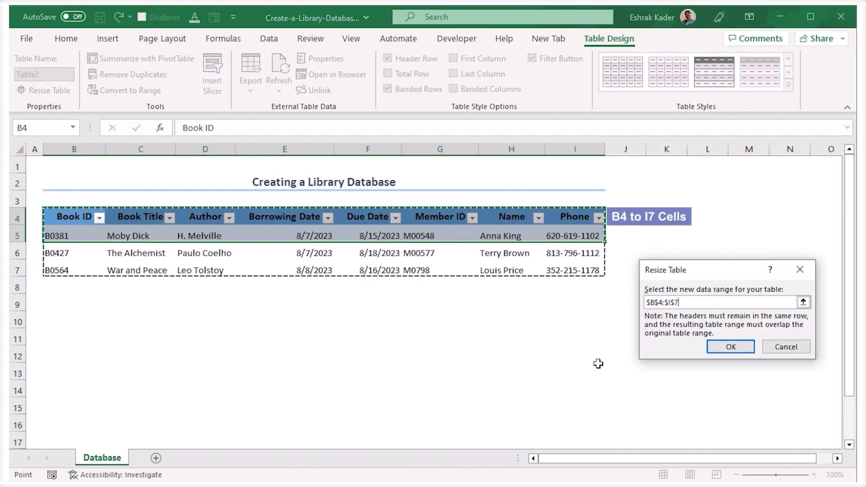
pyautogui.click(738, 345)
pyautogui.click(501, 375)
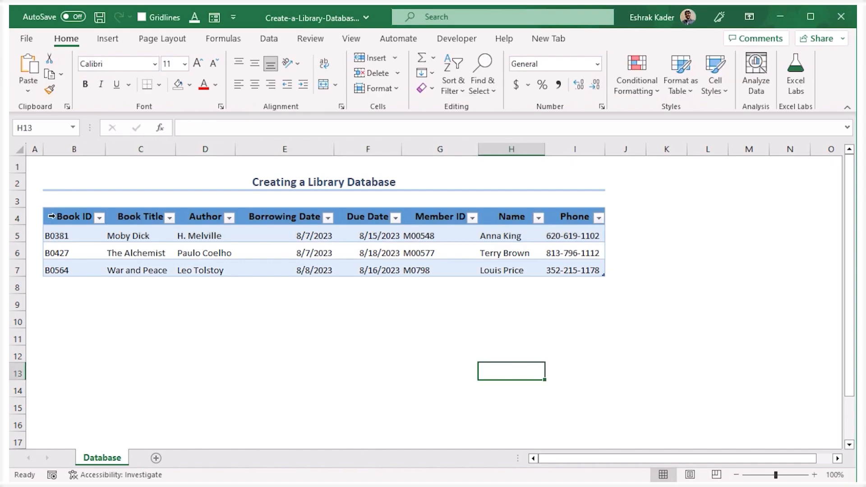
# Apply All Borders to the whole table in B4:I7.
pyautogui.moveTo(47, 221); pyautogui.dragTo(516, 263)
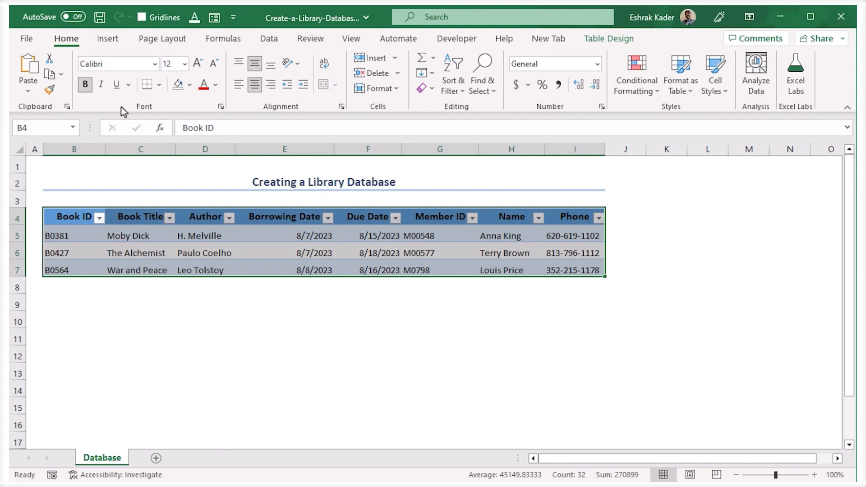
pyautogui.click(159, 87)
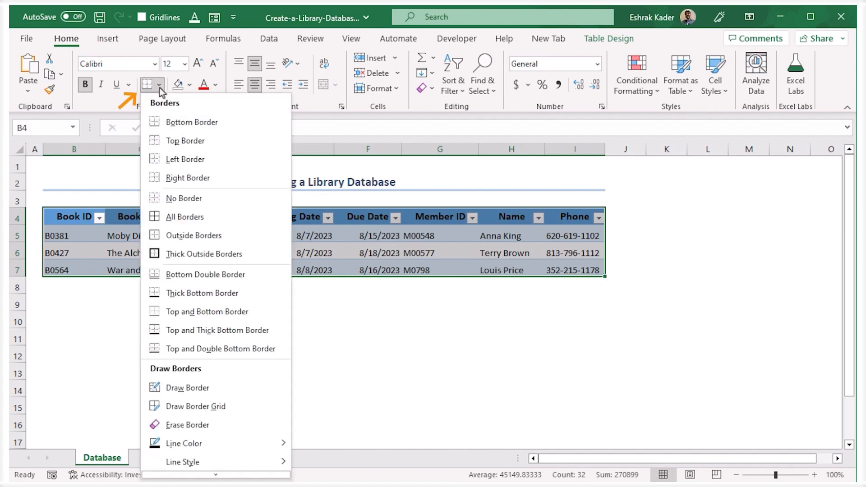
pyautogui.click(202, 221)
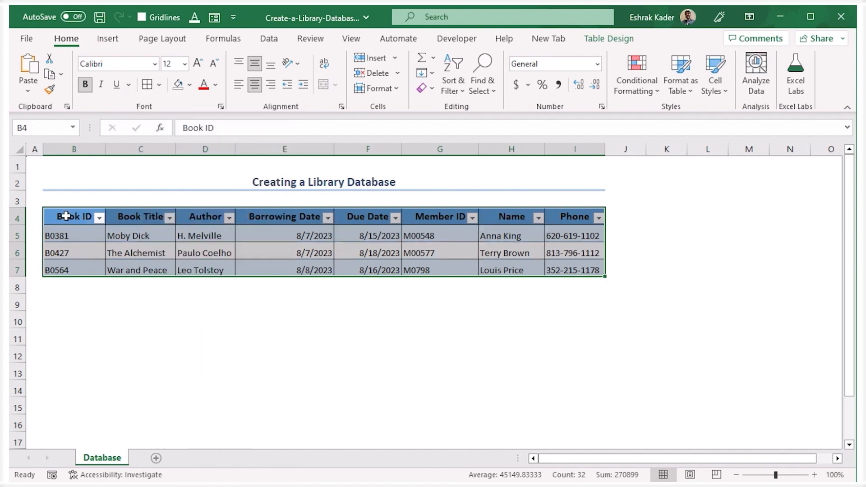
# Fill the header row B4:I4 with the lightest green theme colour.
pyautogui.moveTo(66, 215); pyautogui.dragTo(570, 216)
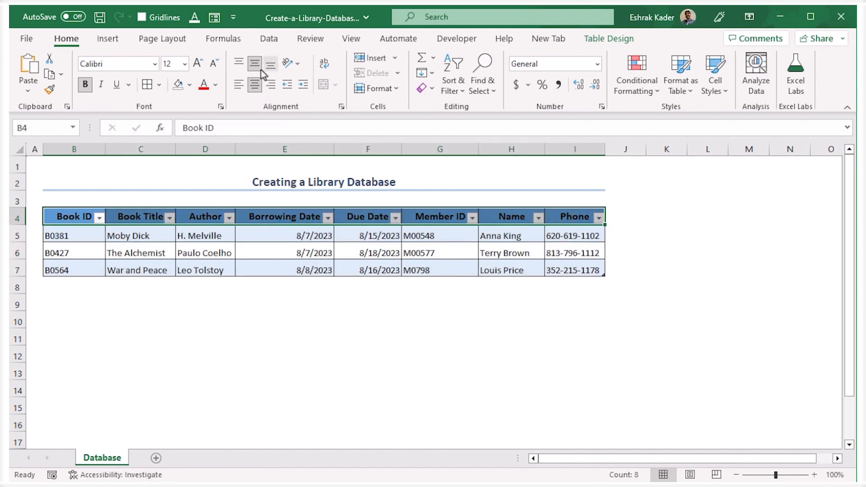
pyautogui.click(191, 84)
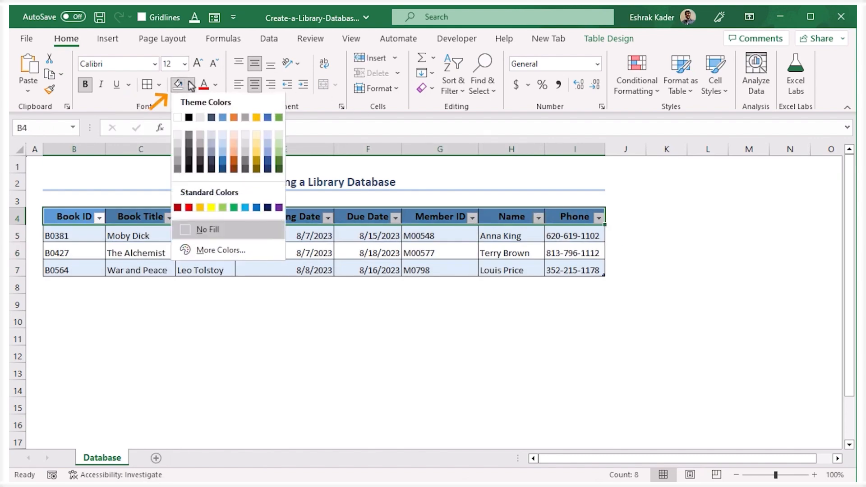
pyautogui.click(280, 136)
pyautogui.click(323, 318)
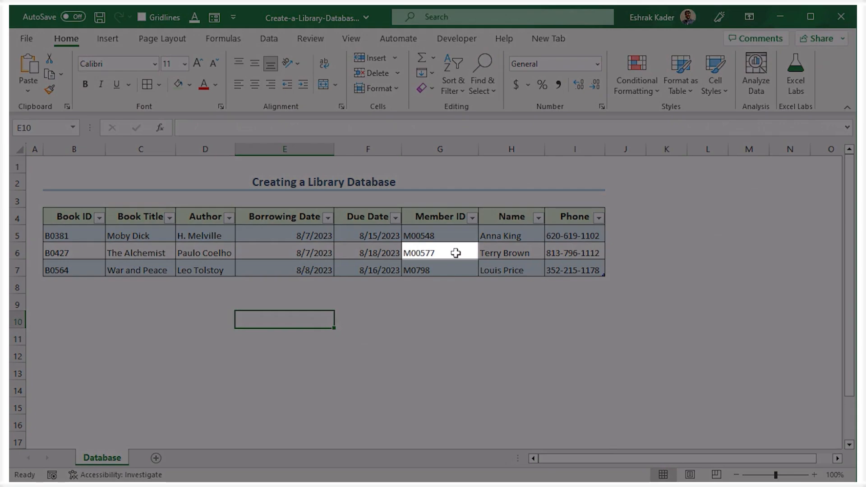
# Change the last digit of the member ID in The Alchemist record to 8 through the data form, and close the form.
pyautogui.click(456, 253)
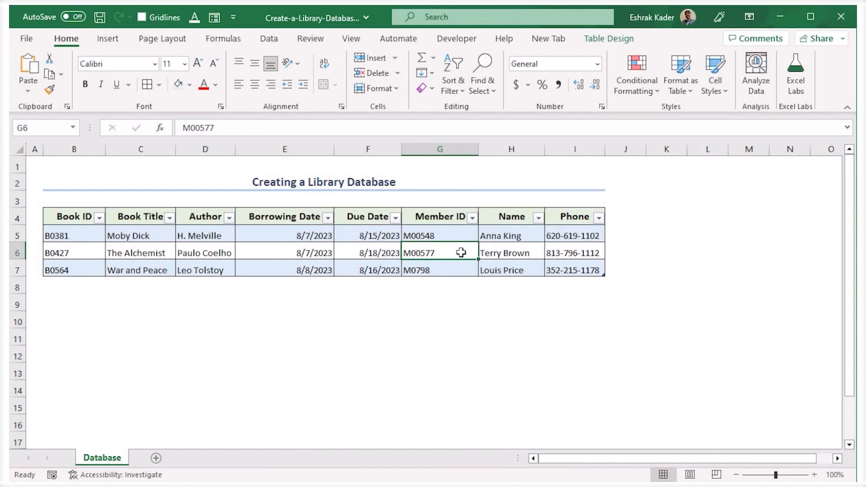
pyautogui.click(214, 18)
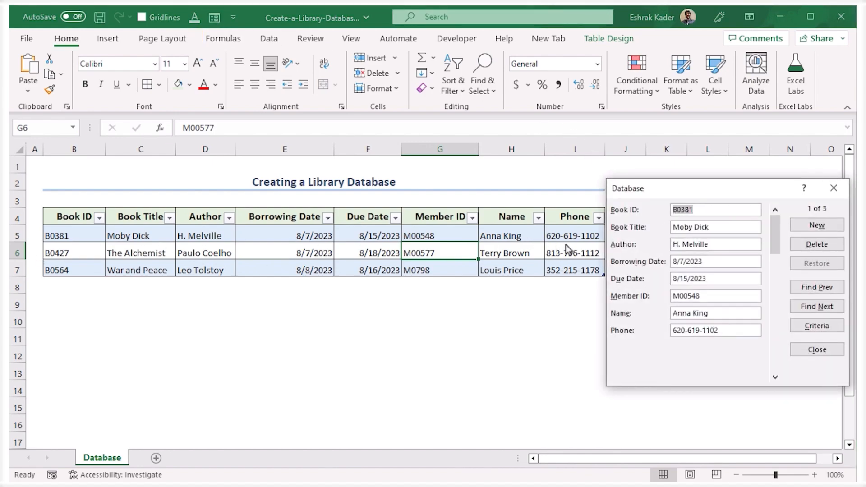
pyautogui.click(776, 377)
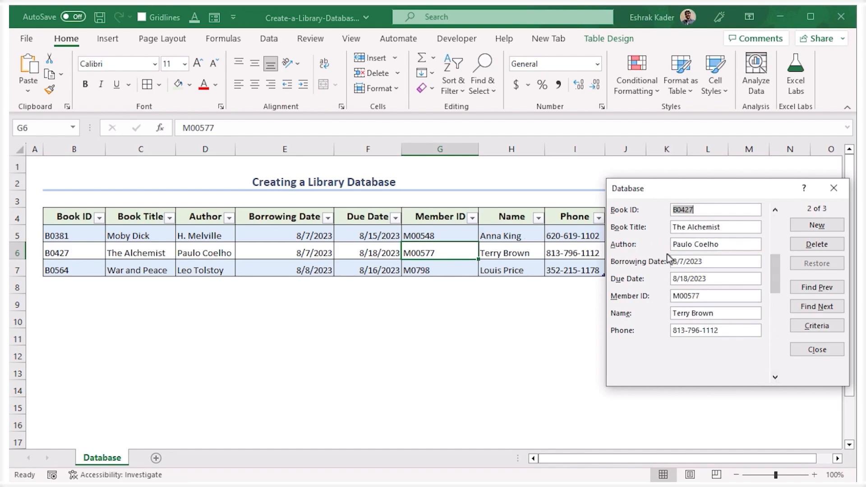
pyautogui.click(713, 296)
pyautogui.press('BackSpace')
pyautogui.write('8')
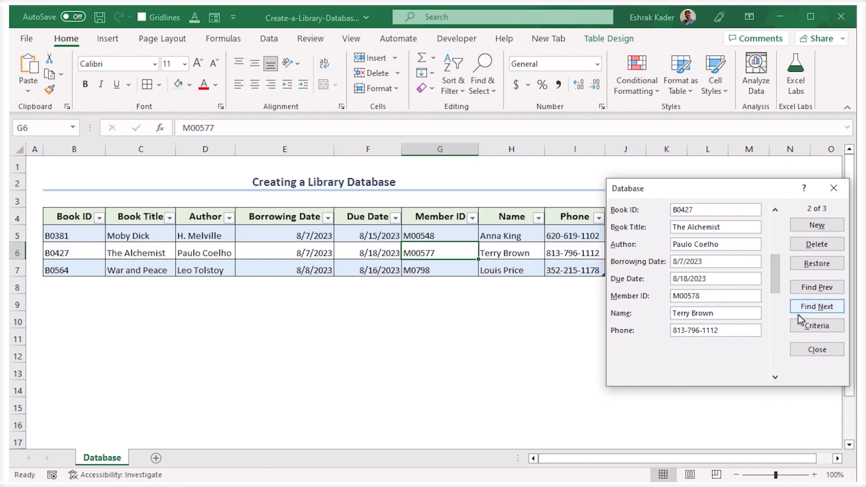
pyautogui.click(817, 349)
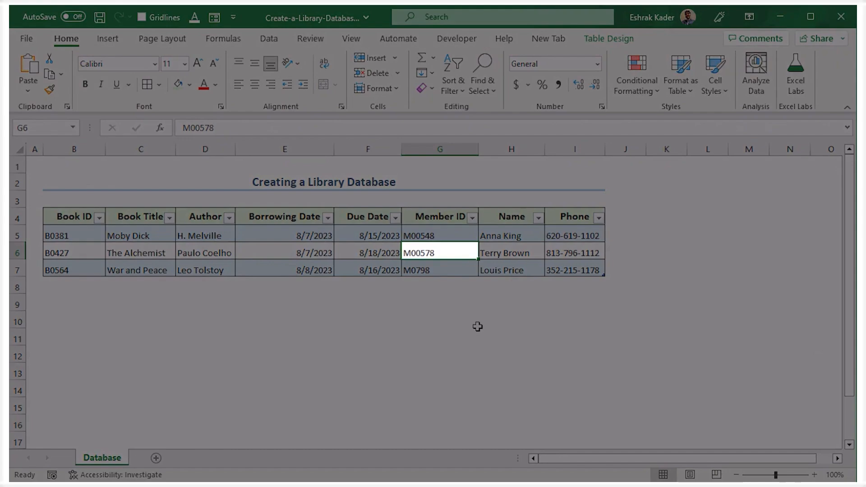
pyautogui.click(480, 376)
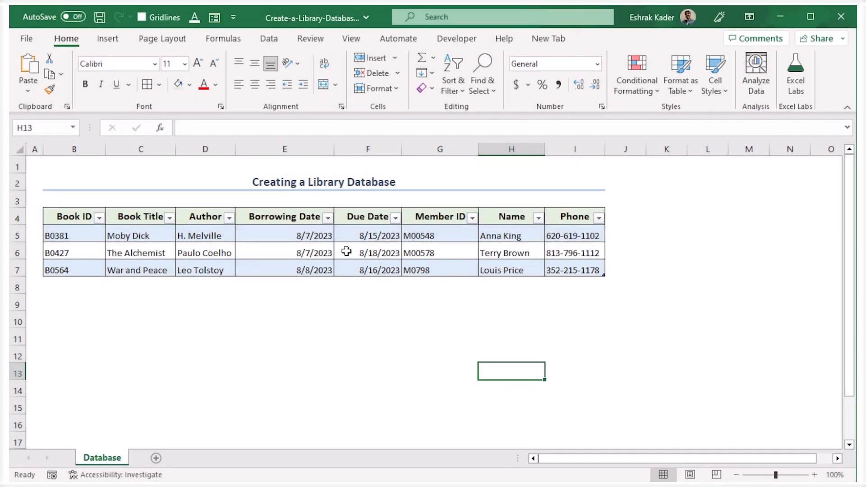
# Set the due date of The Alchemist record in cell F6 to 8/20/2023.
pyautogui.doubleClick(346, 251)
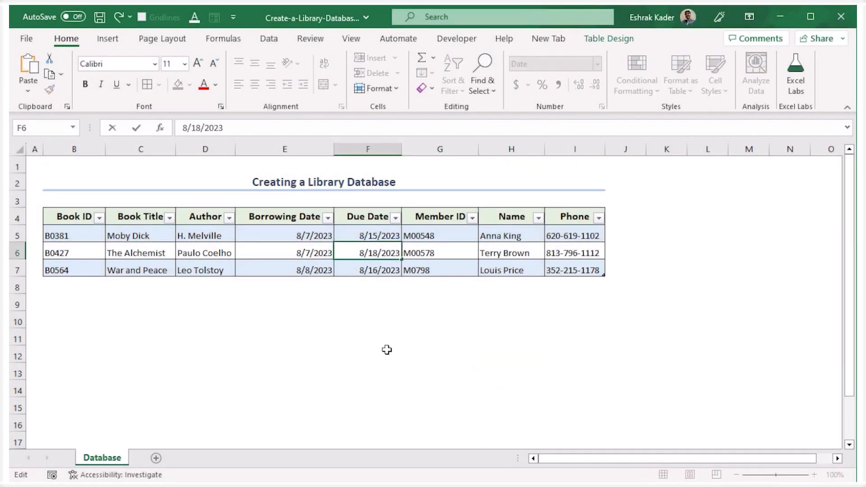
pyautogui.doubleClick(196, 128)
pyautogui.write('20')
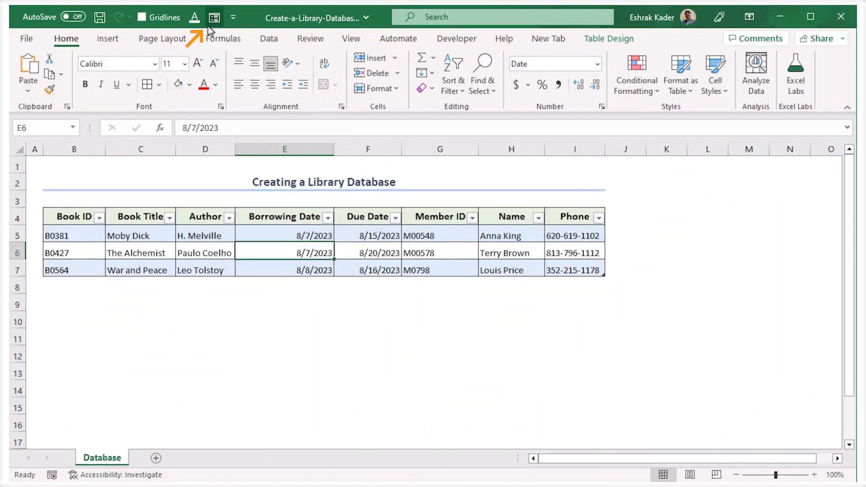
# Delete the War and Peace record through the data form, and close the form.
pyautogui.click(212, 22)
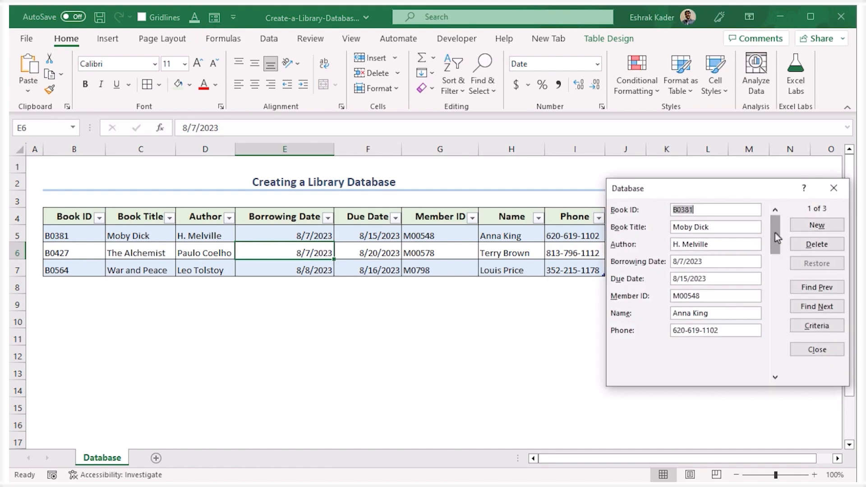
pyautogui.click(775, 377)
pyautogui.click(776, 378)
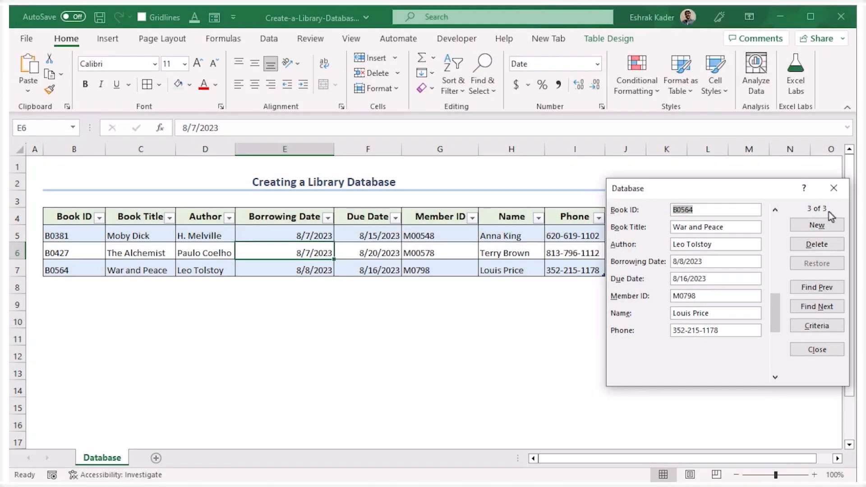
pyautogui.click(833, 244)
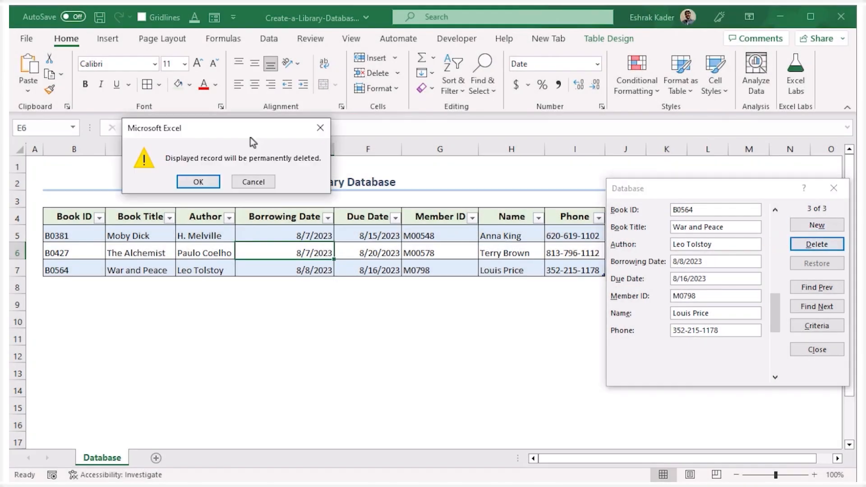
pyautogui.moveTo(251, 137); pyautogui.dragTo(344, 332)
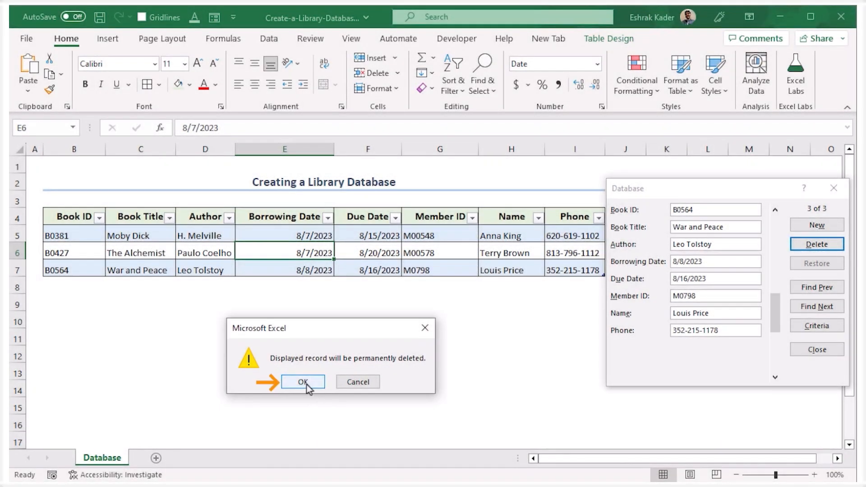
pyautogui.click(302, 382)
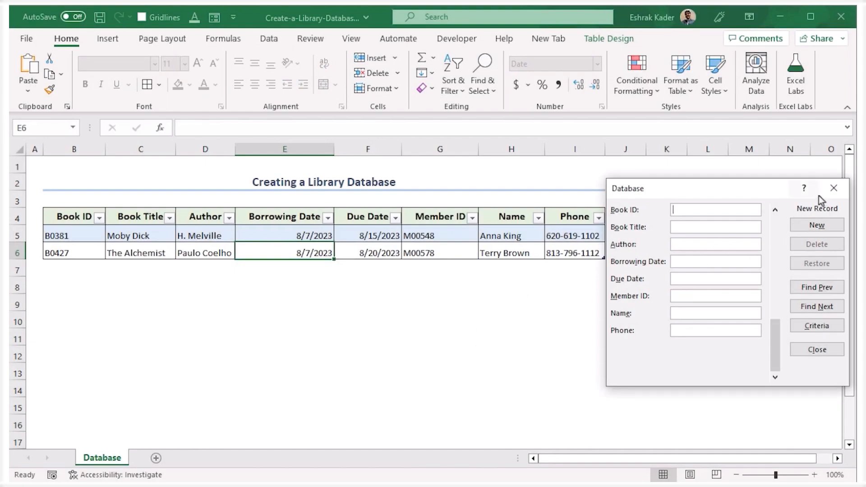
pyautogui.click(834, 188)
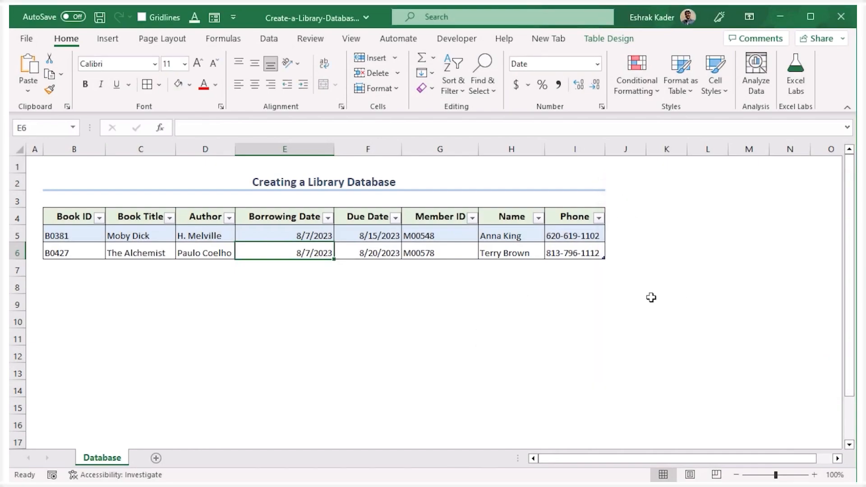
# Undo the deletion of the War and Peace record, and delete its entire worksheet row 7 instead.
pyautogui.hotkey('ctrl', 'z')
pyautogui.click(140, 354)
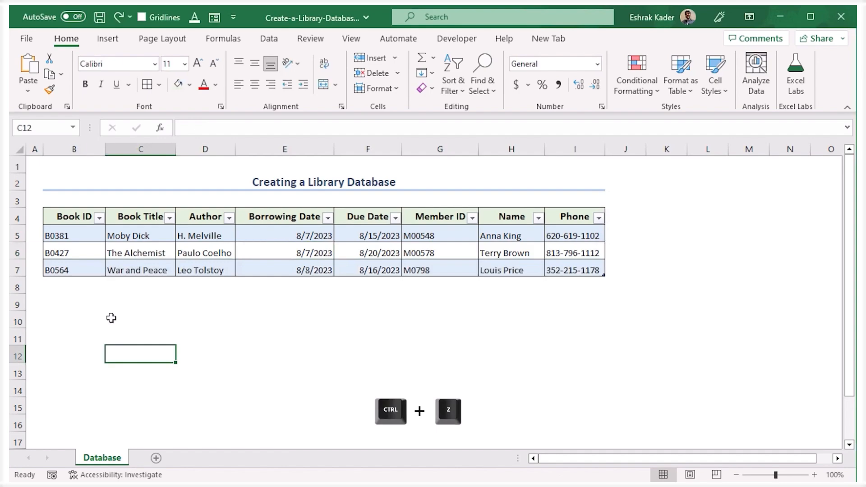
pyautogui.click(20, 271)
pyautogui.rightClick(22, 272)
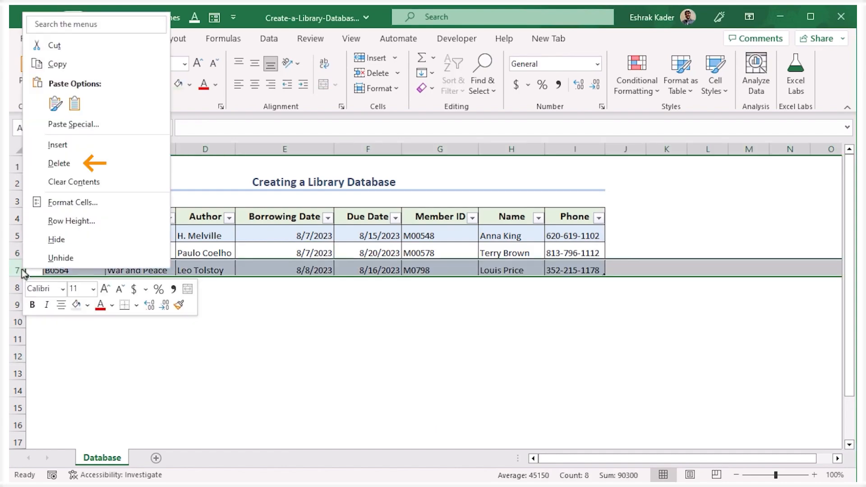
pyautogui.click(129, 164)
pyautogui.click(275, 364)
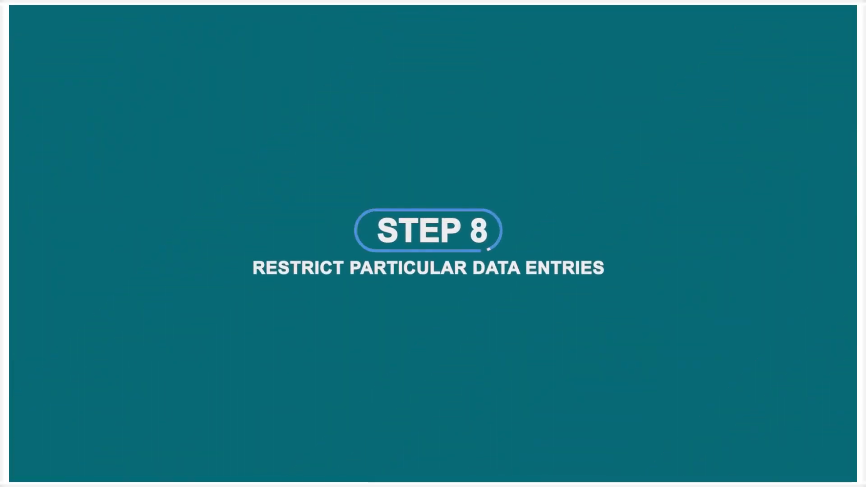
# Restrict the Due Date cells F4:F7 with data validation to dates between 1/1/1990 and 8/25/2023.
pyautogui.click(726, 325)
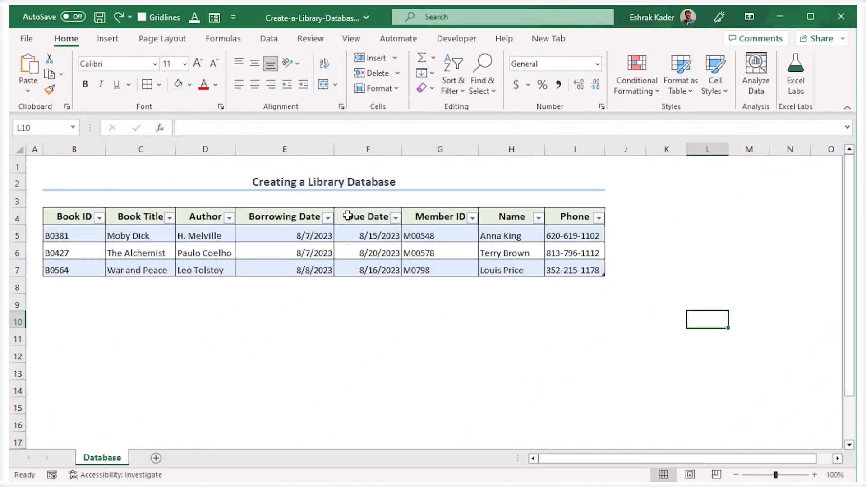
pyautogui.moveTo(348, 216); pyautogui.dragTo(347, 270)
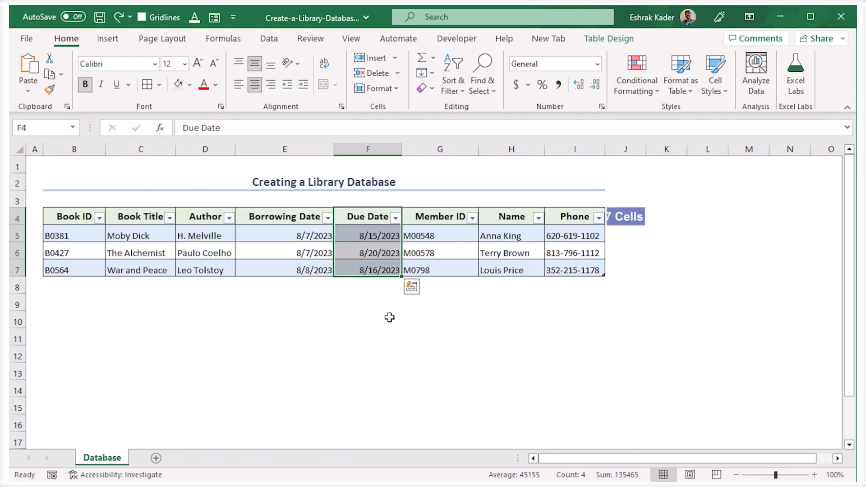
pyautogui.click(269, 40)
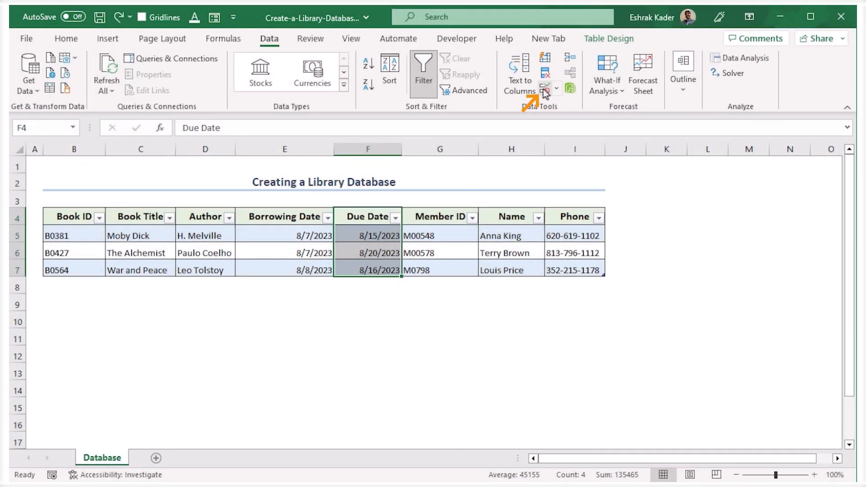
pyautogui.click(545, 88)
pyautogui.moveTo(670, 186); pyautogui.dragTo(680, 181)
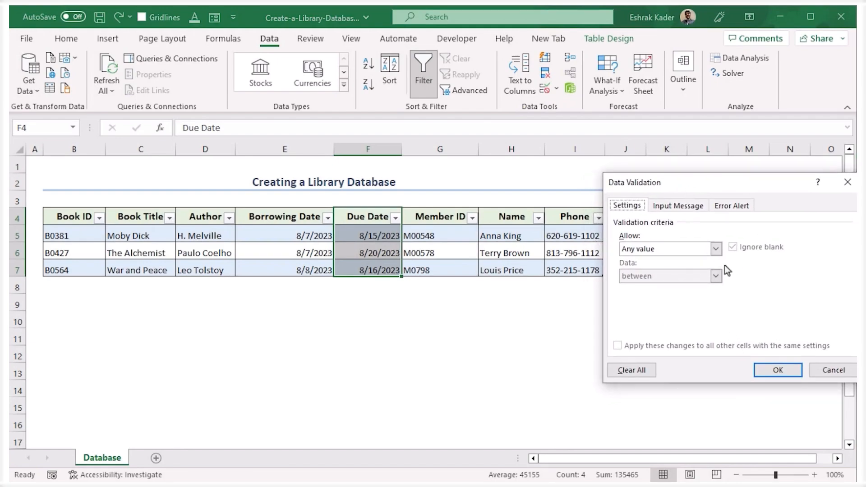
pyautogui.click(715, 249)
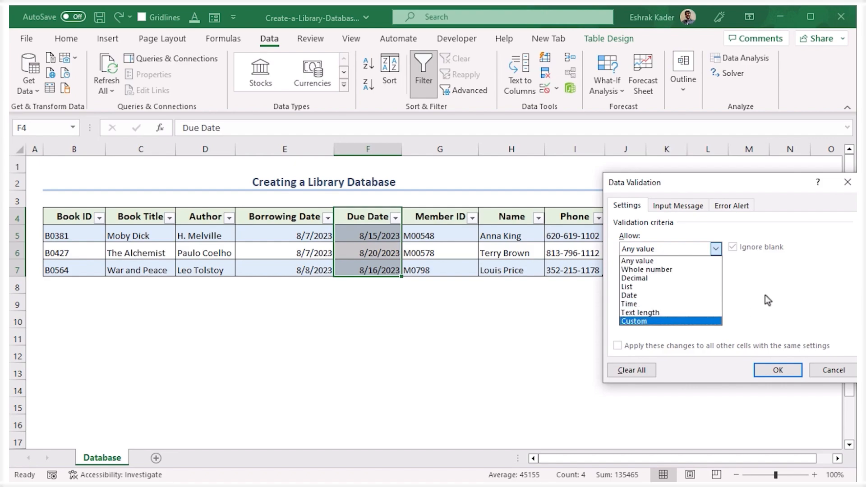
pyautogui.click(646, 296)
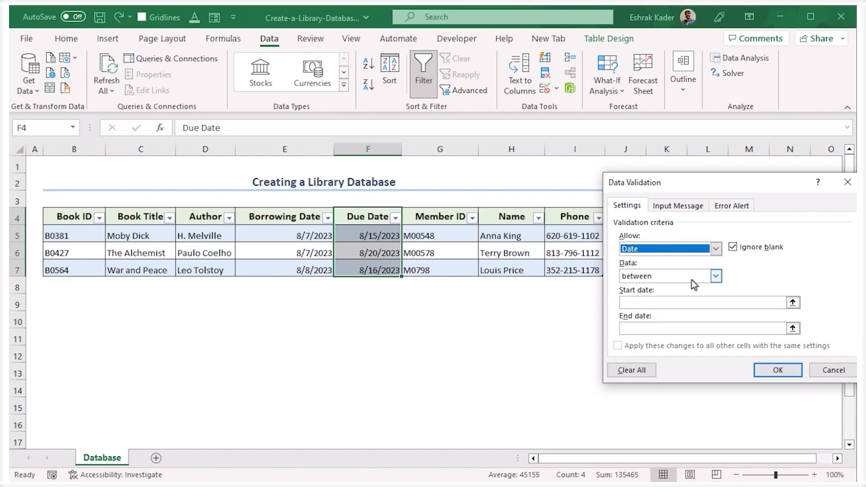
pyautogui.click(678, 303)
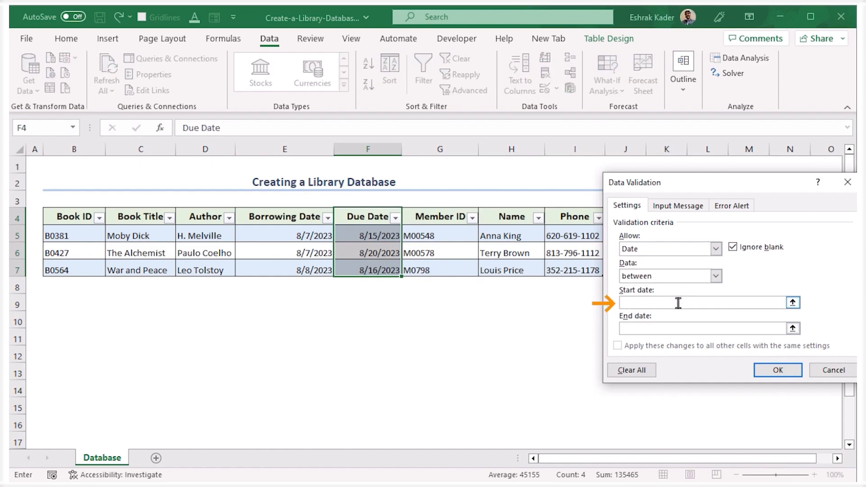
pyautogui.write('1/1/1990')
pyautogui.click(677, 329)
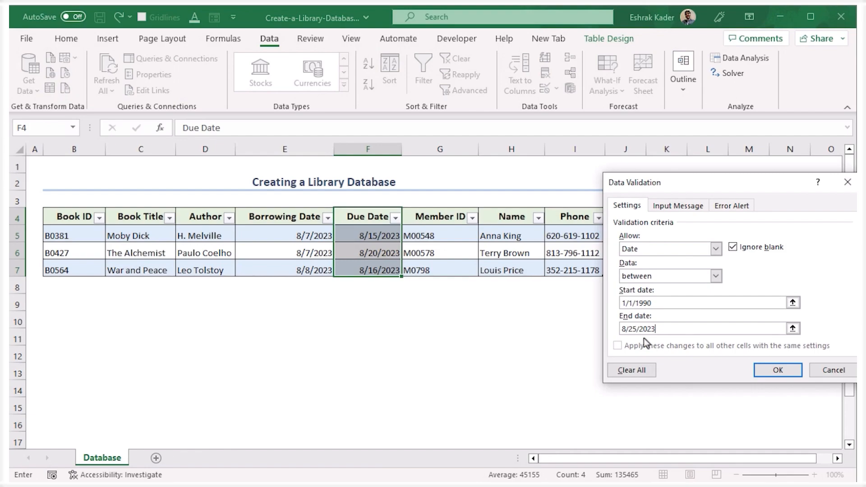
pyautogui.click(759, 367)
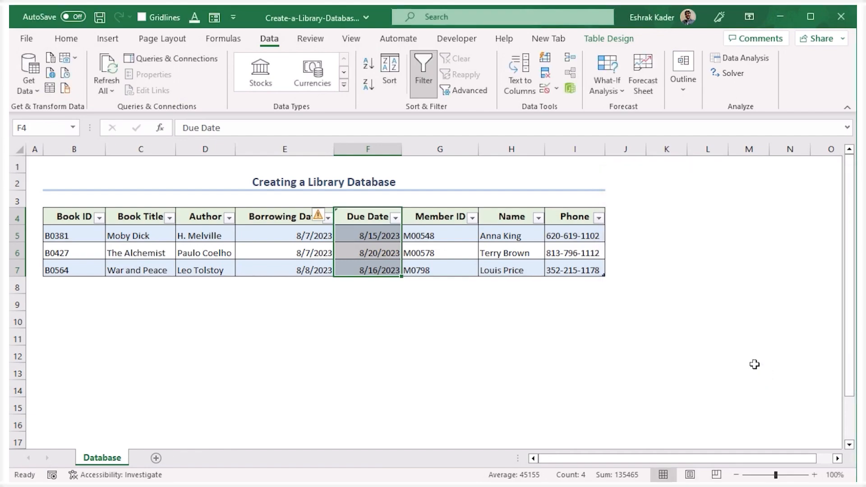
# Try to change the War and Peace due date in cell F7 to 8/26/2023, and cancel the entry.
pyautogui.click(370, 268)
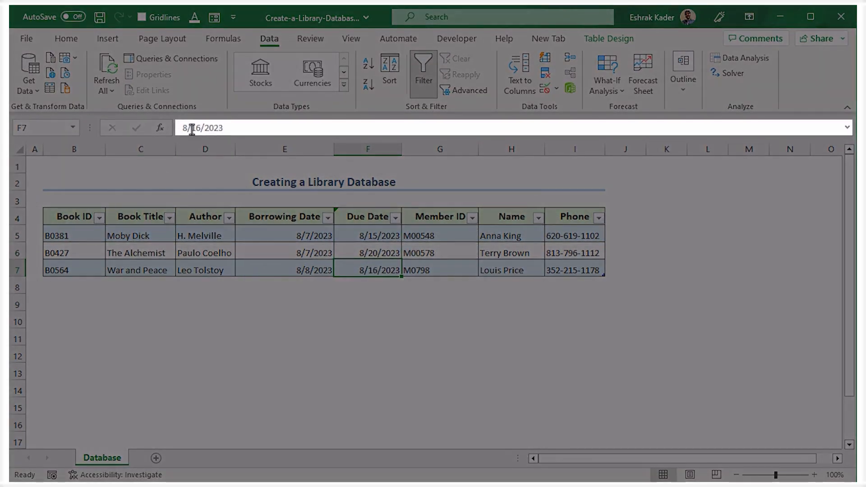
pyautogui.moveTo(192, 129); pyautogui.dragTo(201, 129)
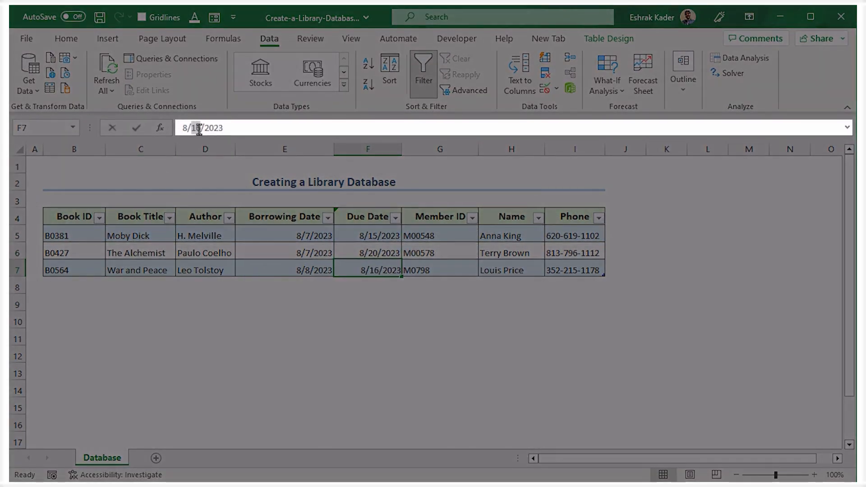
pyautogui.write('26')
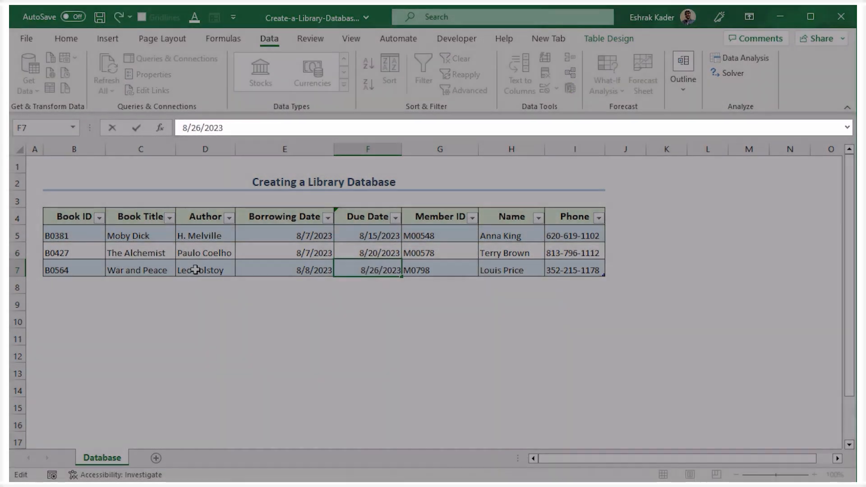
pyautogui.press('Return')
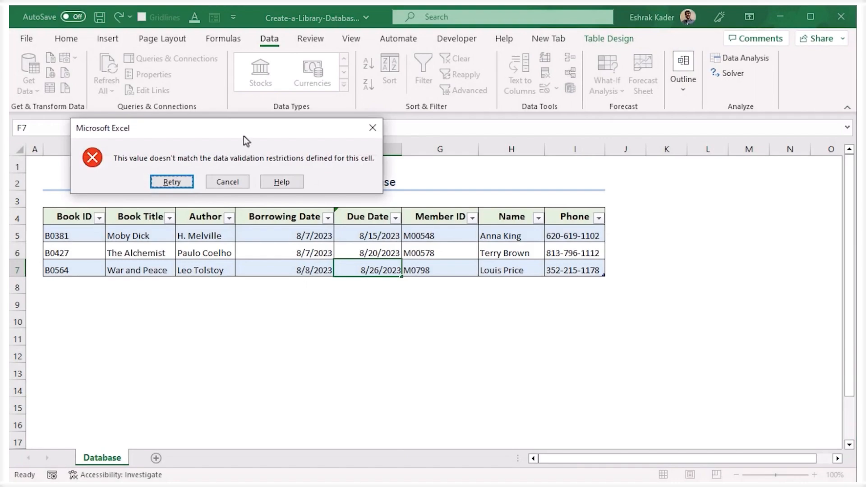
pyautogui.moveTo(243, 129); pyautogui.dragTo(328, 319)
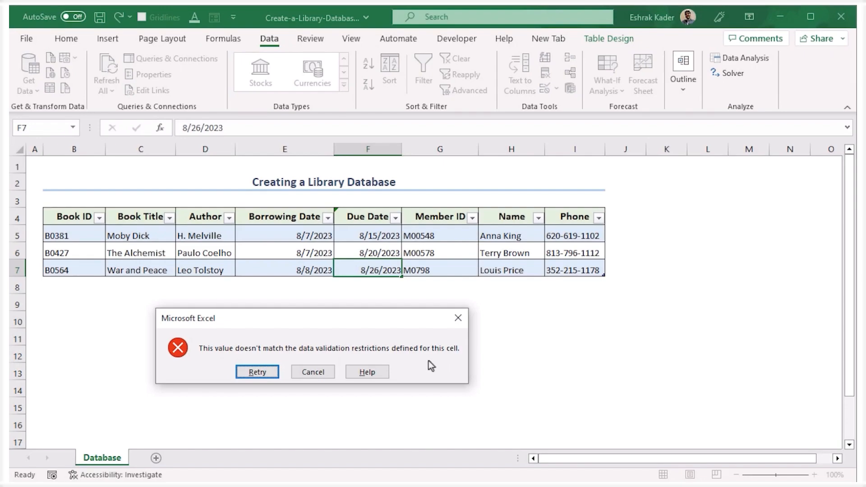
pyautogui.click(314, 373)
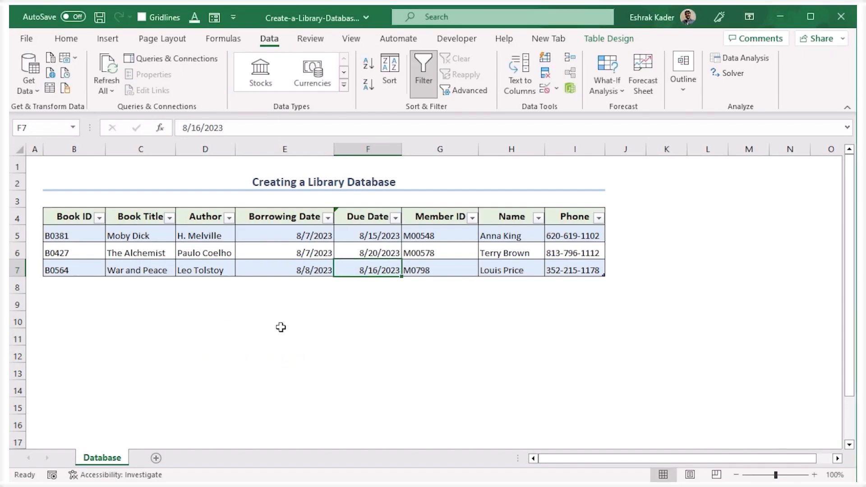